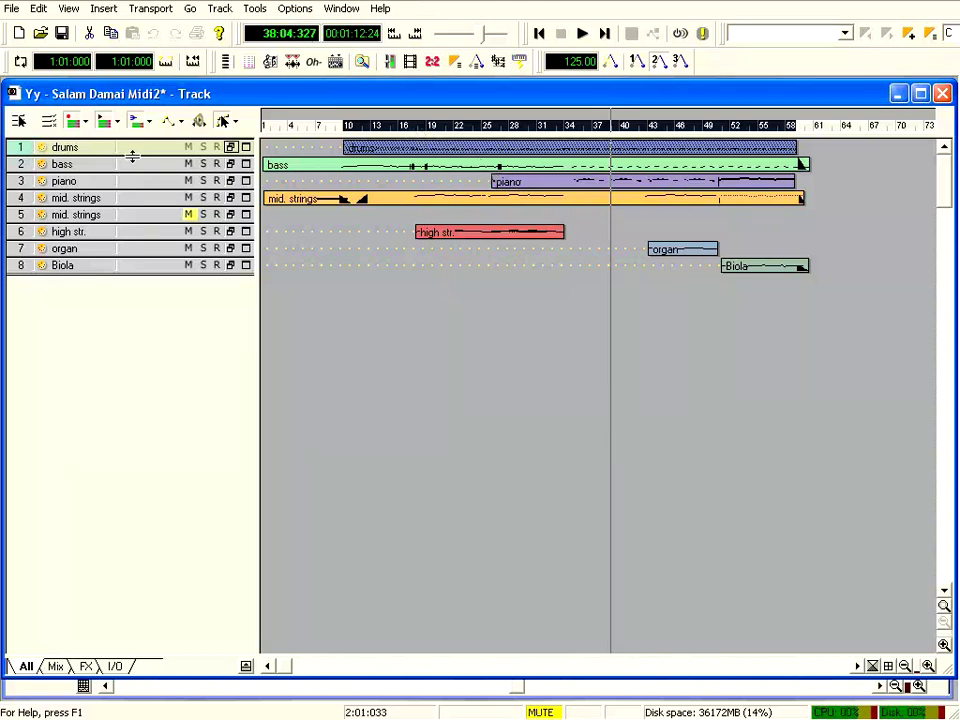
# - Expand the drums track to show its controls and add the Cakewalk FX Echo Delay MIDI effect to it
pyautogui.moveTo(132, 156); pyautogui.dragTo(57, 231)
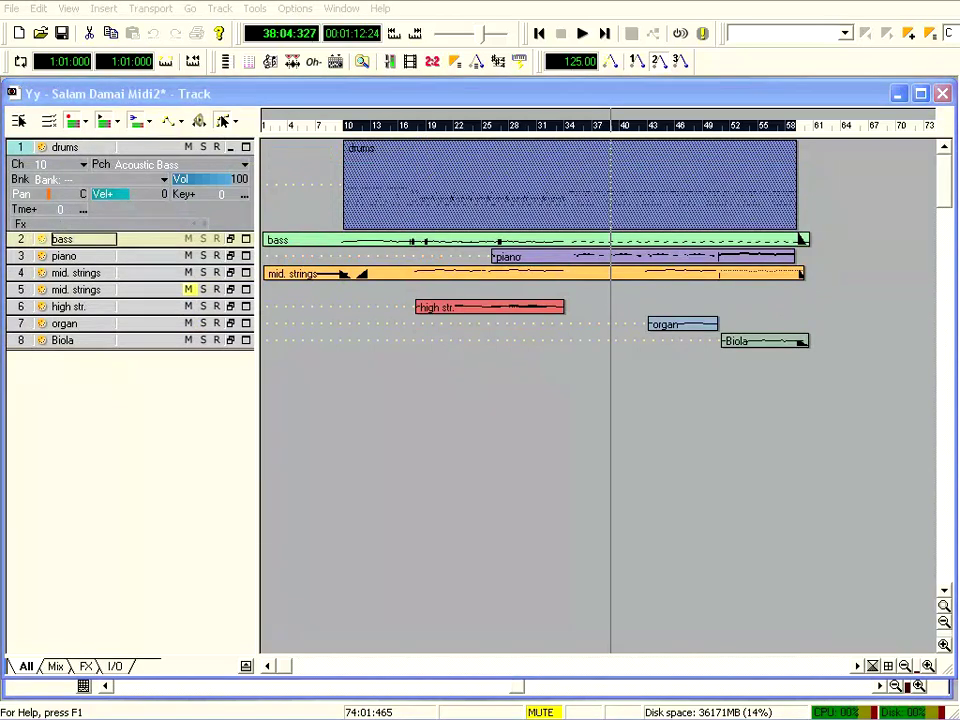
pyautogui.click(25, 150)
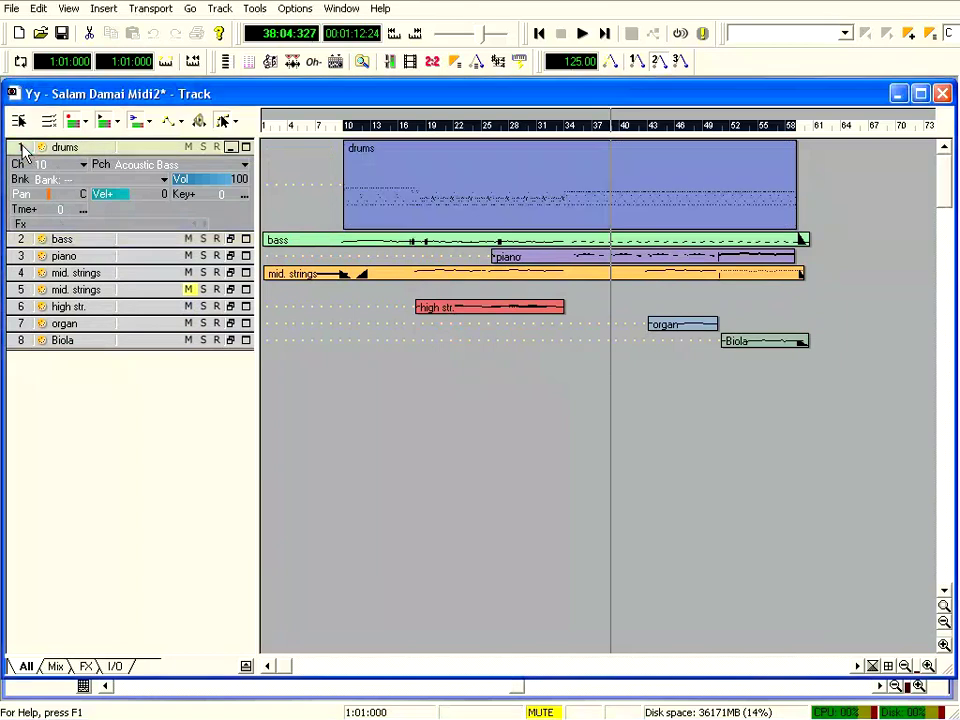
pyautogui.rightClick(58, 232)
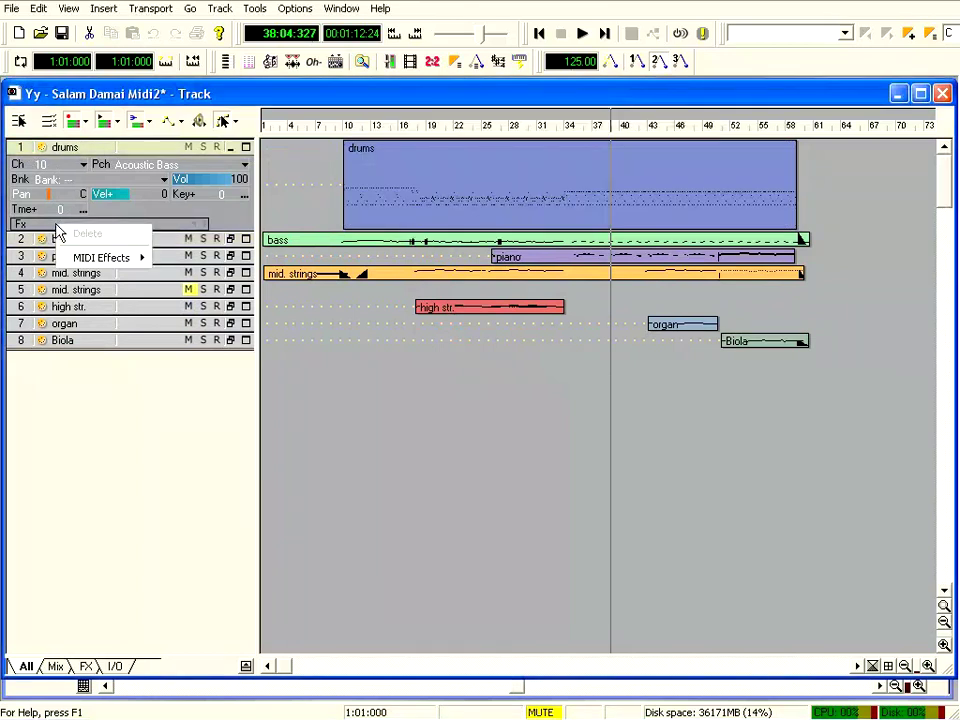
pyautogui.moveTo(100, 258)
pyautogui.moveTo(203, 265)
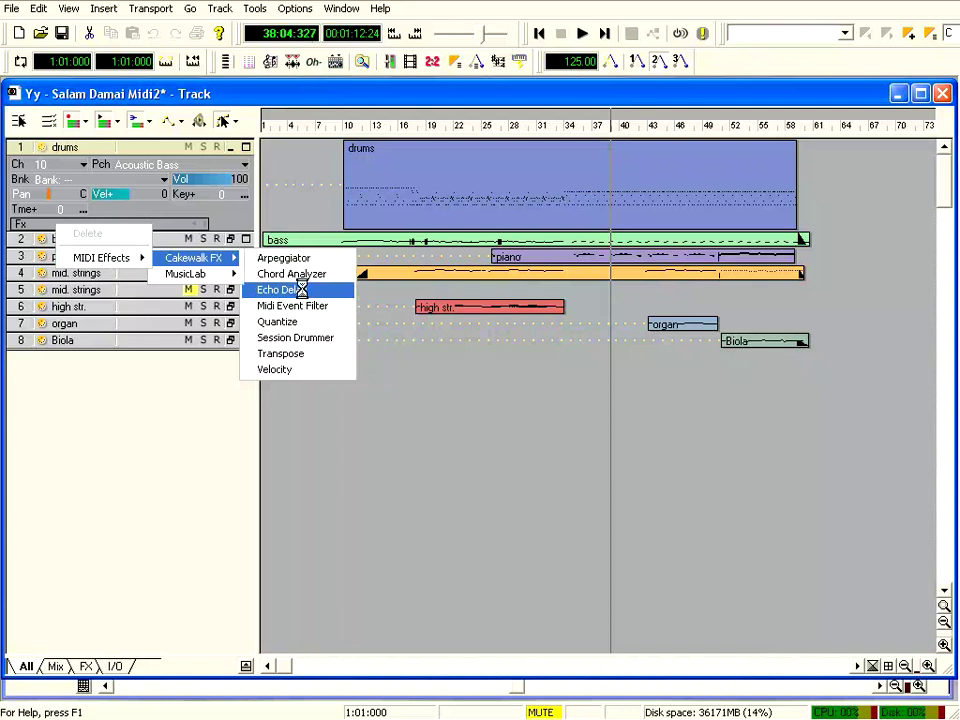
pyautogui.click(298, 289)
pyautogui.moveTo(523, 351); pyautogui.dragTo(488, 369)
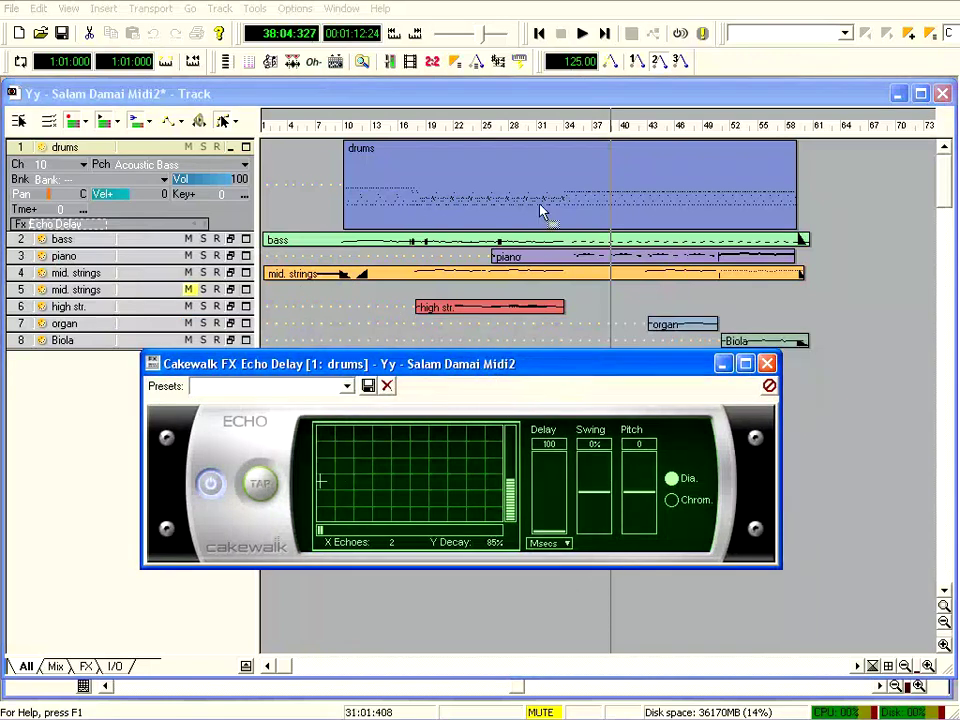
# - Play the song from about measure 17 and solo the drums track to hear the echo
pyautogui.click(420, 136)
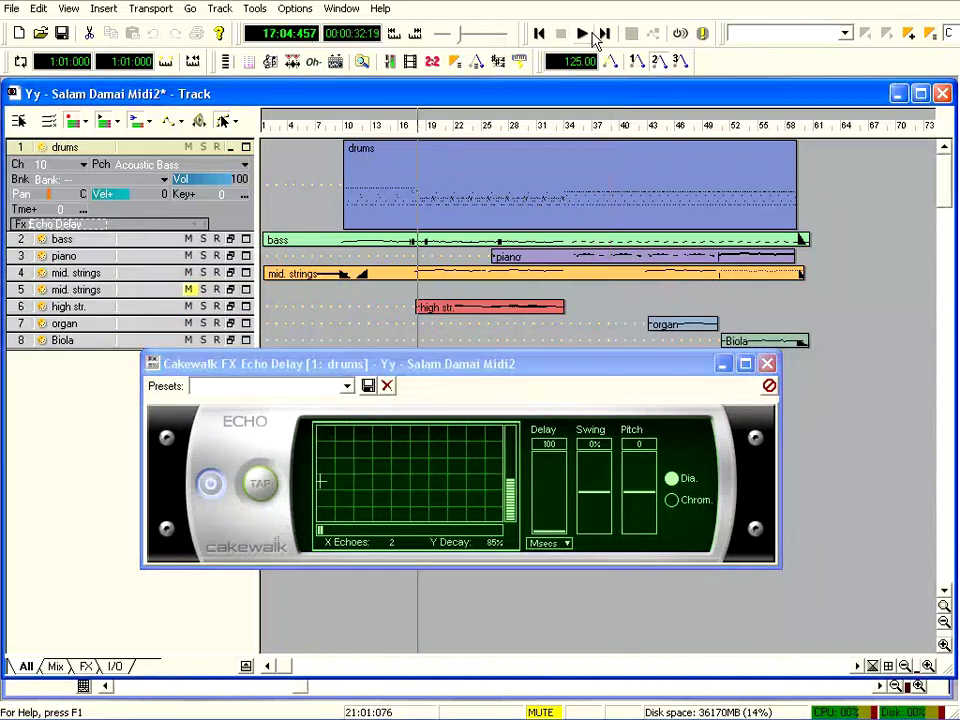
pyautogui.click(588, 34)
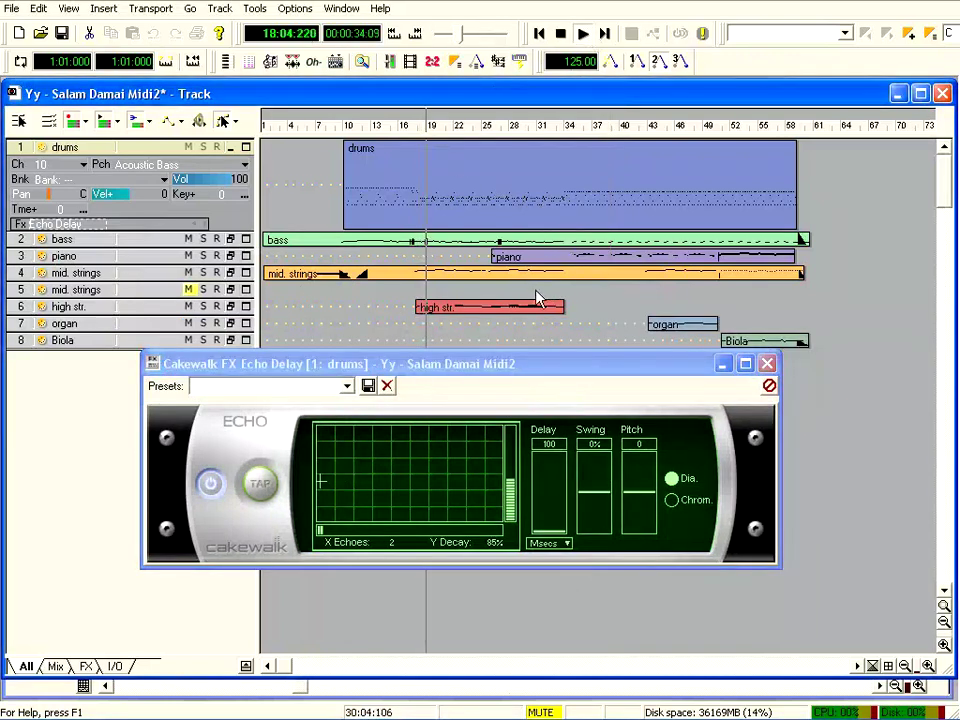
pyautogui.click(203, 147)
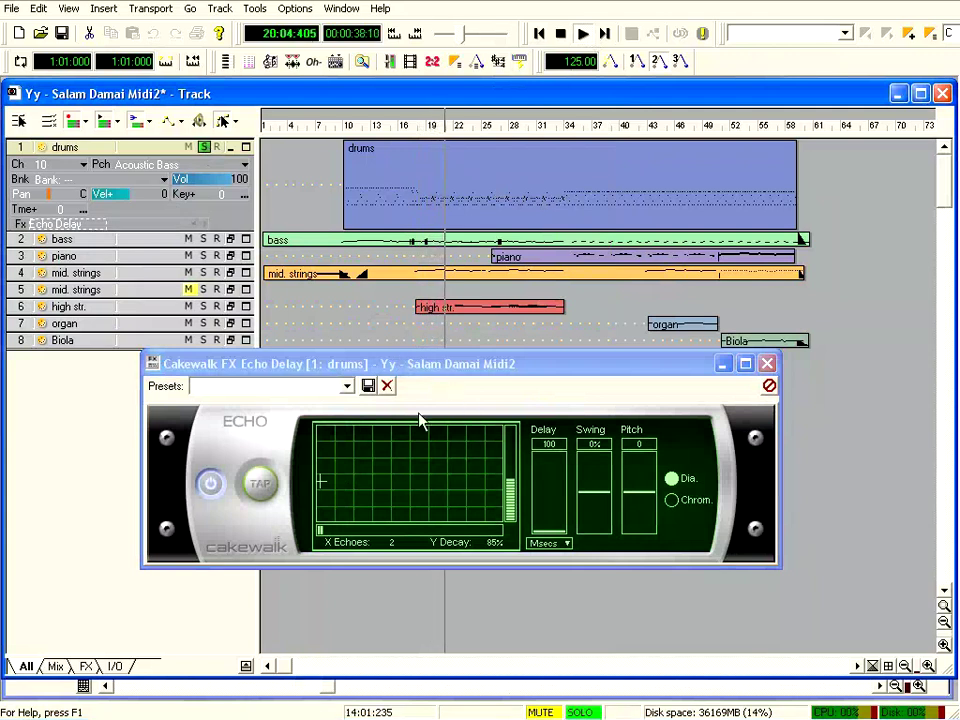
# - Set the Echo Delay on the drums to delay 1662 ms, swing -22%, pitch -5 and 36 echoes during playback
pyautogui.moveTo(508, 366); pyautogui.dragTo(508, 342)
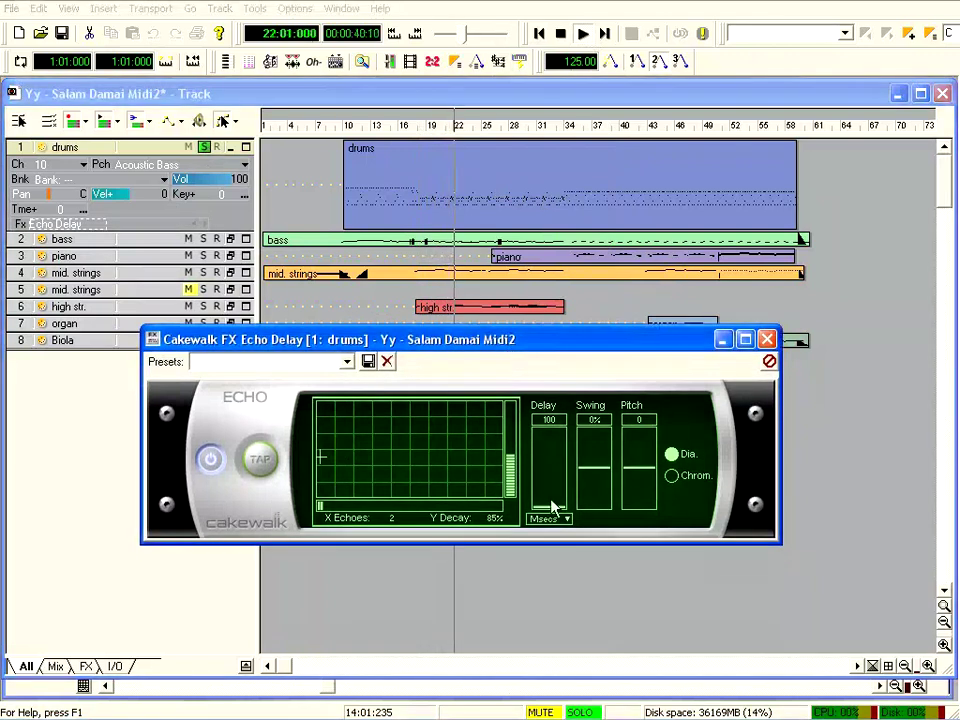
pyautogui.moveTo(551, 507); pyautogui.dragTo(551, 492)
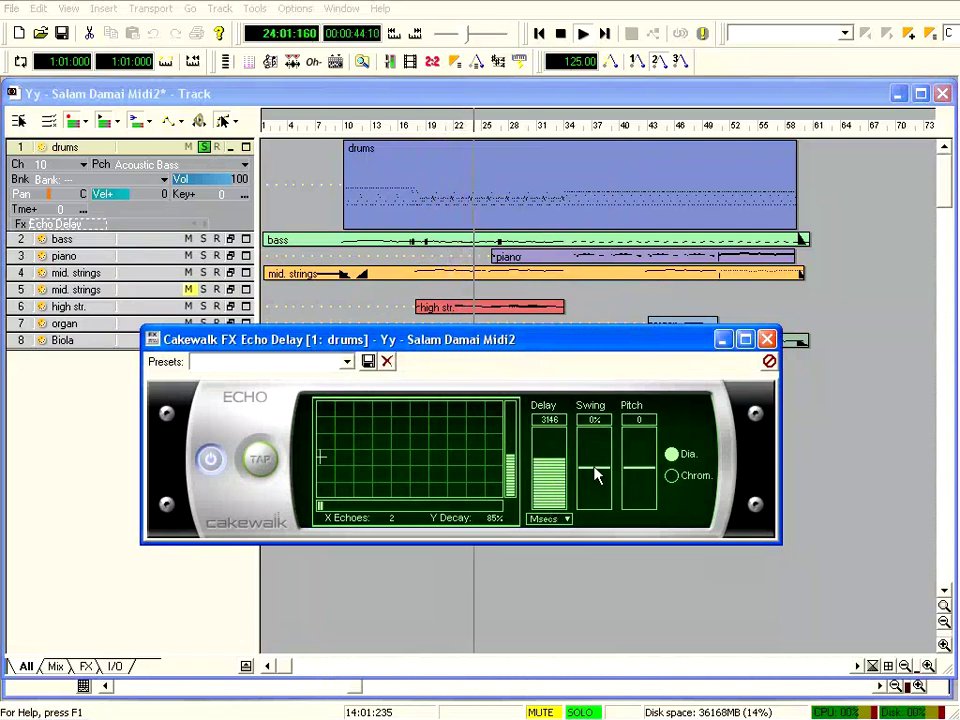
pyautogui.moveTo(595, 475); pyautogui.dragTo(599, 503)
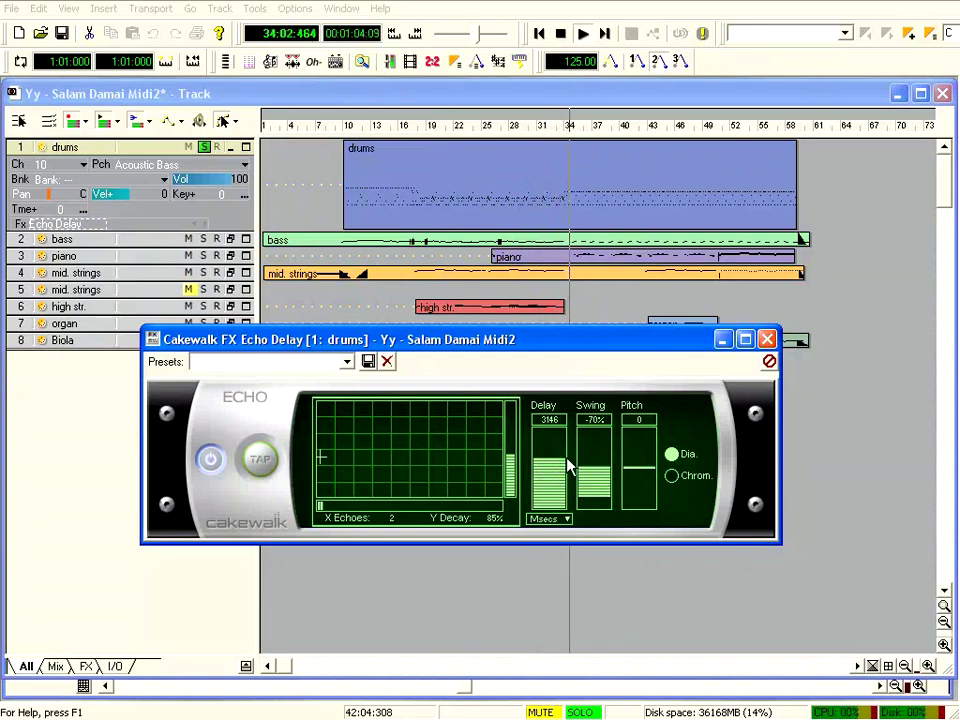
pyautogui.moveTo(551, 466); pyautogui.dragTo(640, 445)
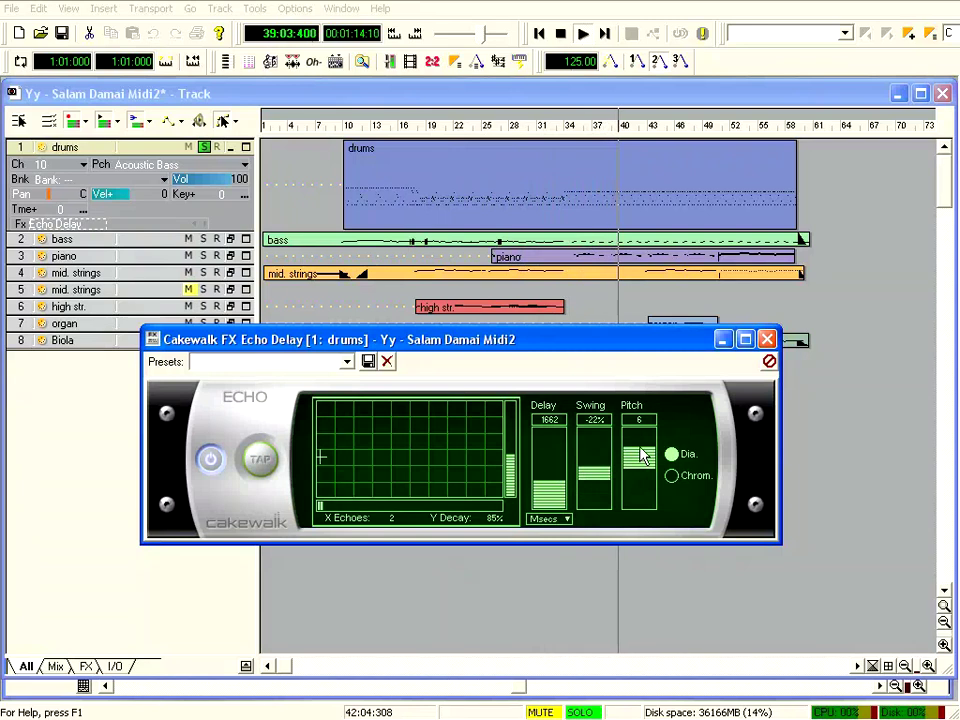
pyautogui.moveTo(641, 455); pyautogui.dragTo(641, 476)
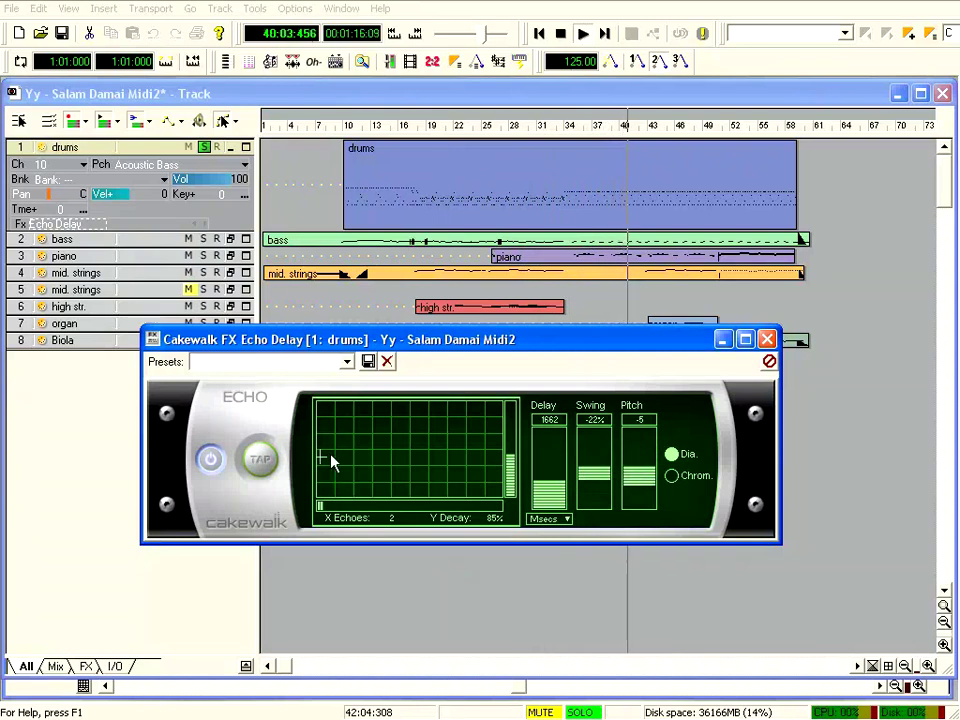
pyautogui.moveTo(321, 461); pyautogui.dragTo(452, 456)
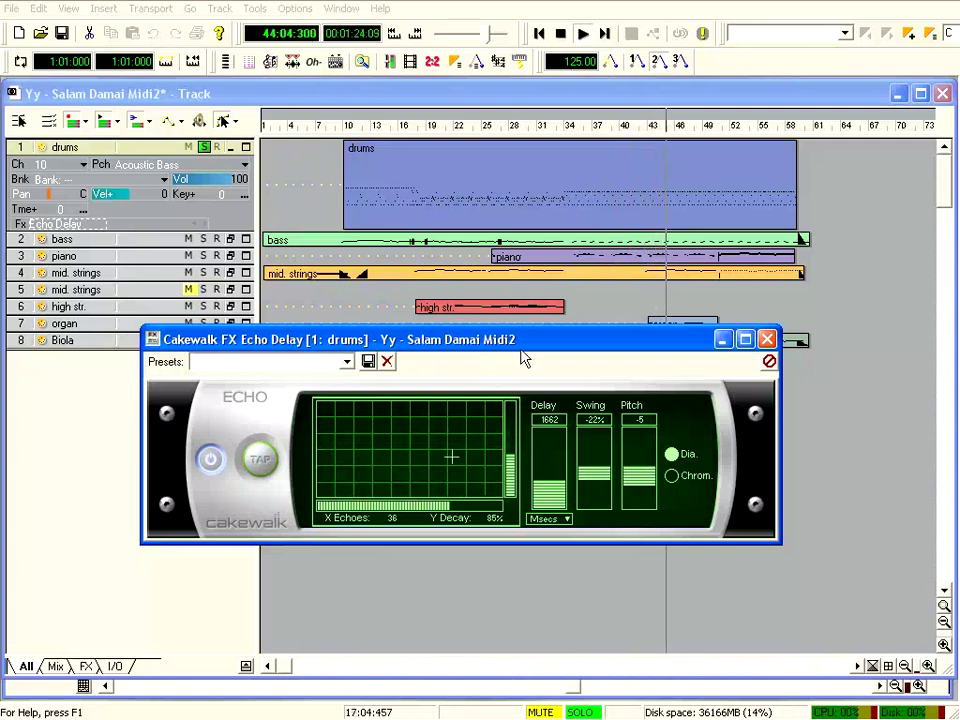
# - Stop playback and delete the Echo Delay effect from the drums track
pyautogui.click(767, 339)
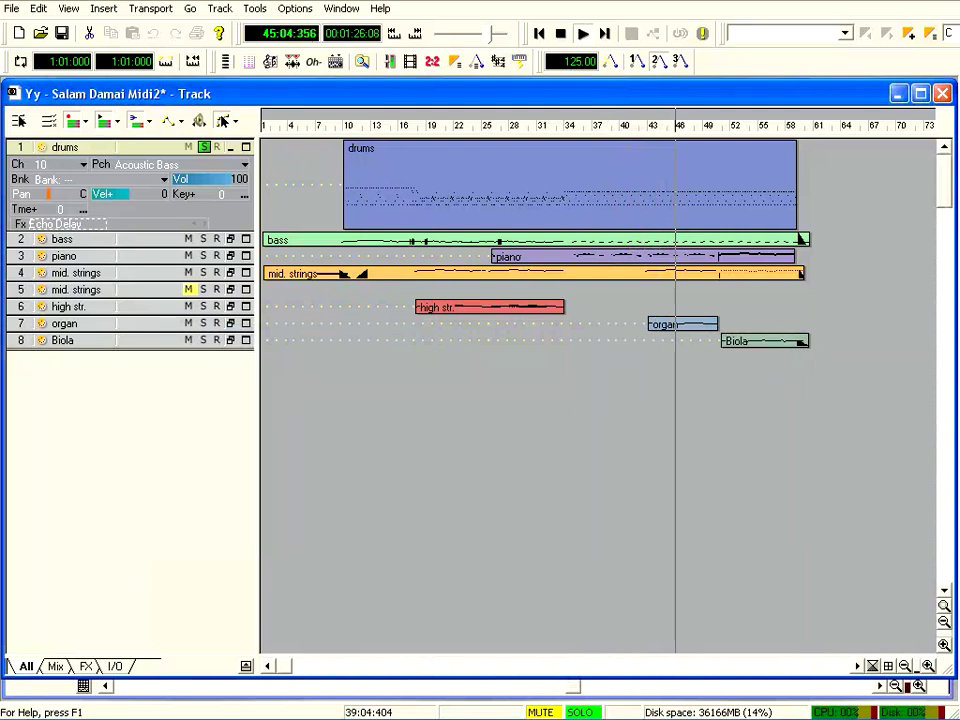
pyautogui.click(561, 34)
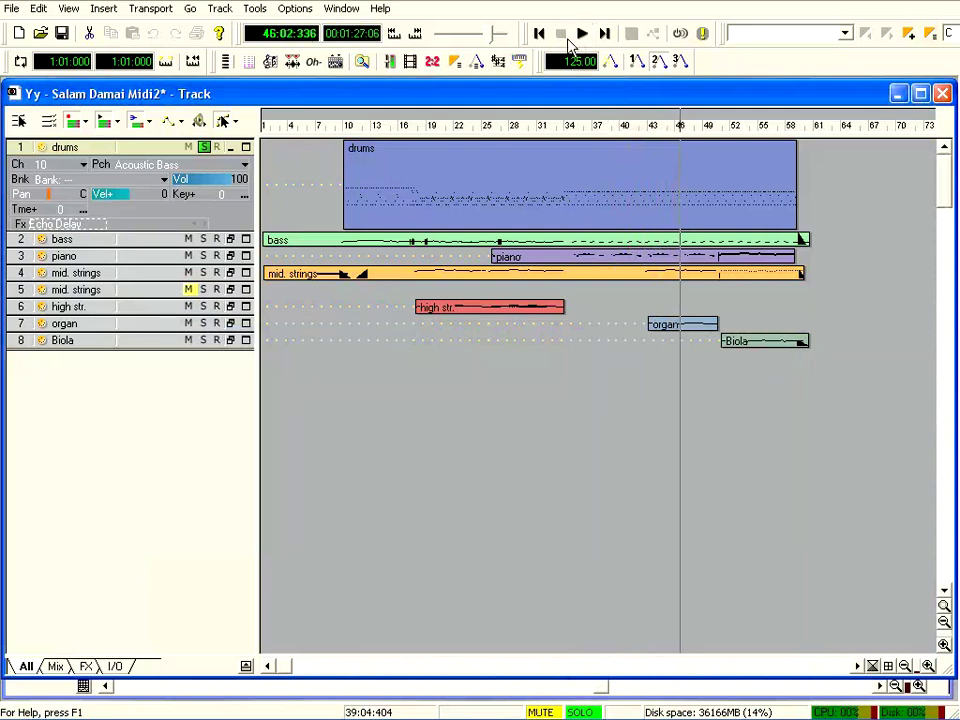
pyautogui.rightClick(69, 224)
pyautogui.click(86, 235)
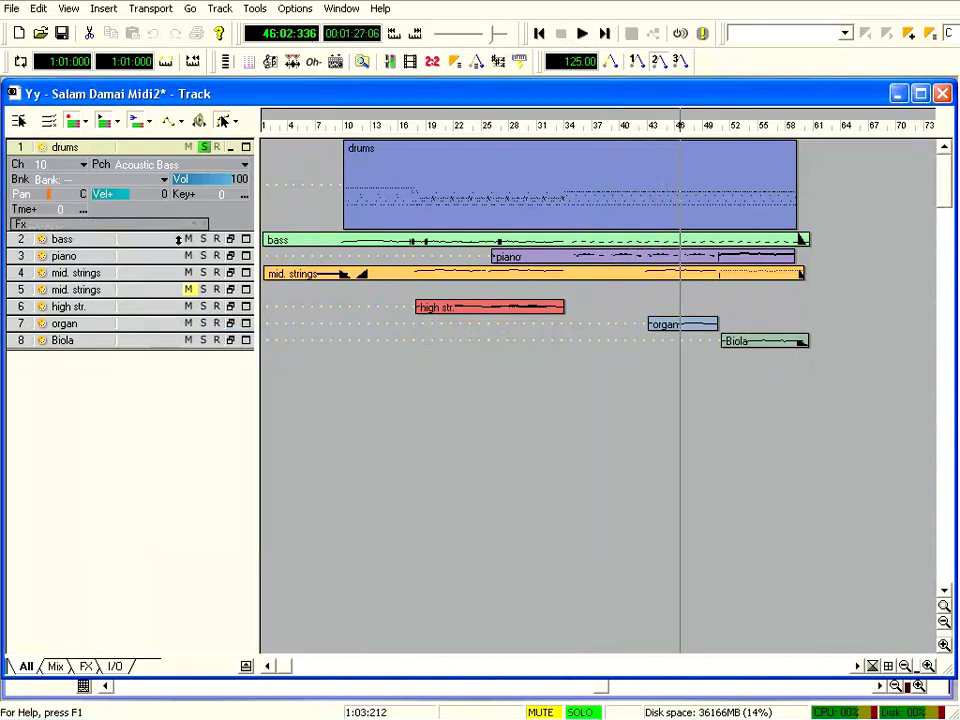
# - Add the Cakewalk FX Quantize MIDI effect to the drums track
pyautogui.rightClick(55, 229)
pyautogui.moveTo(96, 257)
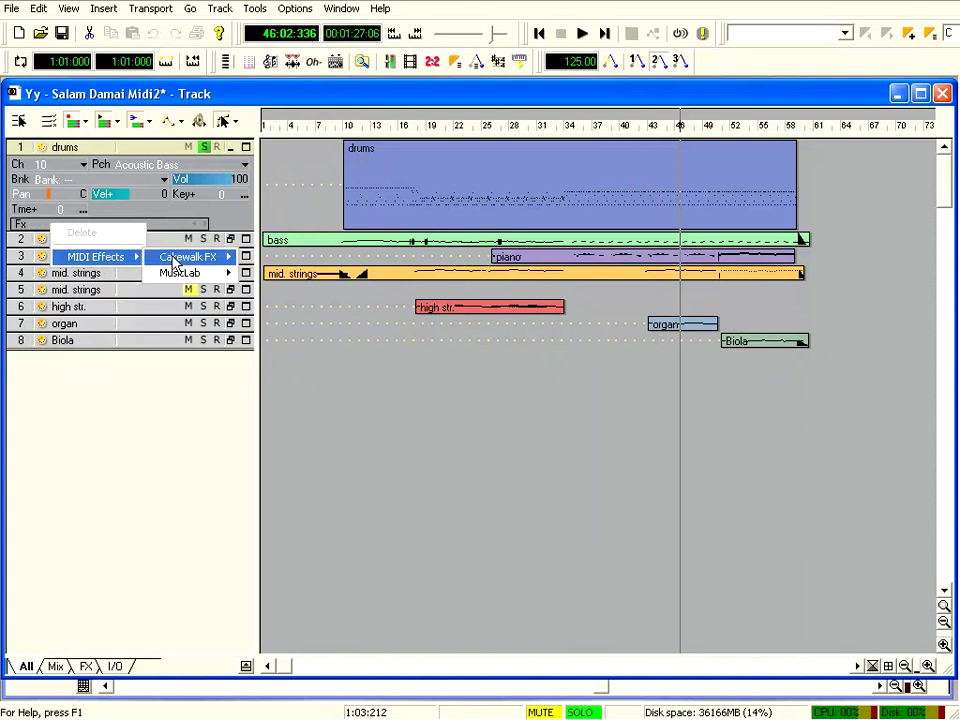
pyautogui.moveTo(236, 259)
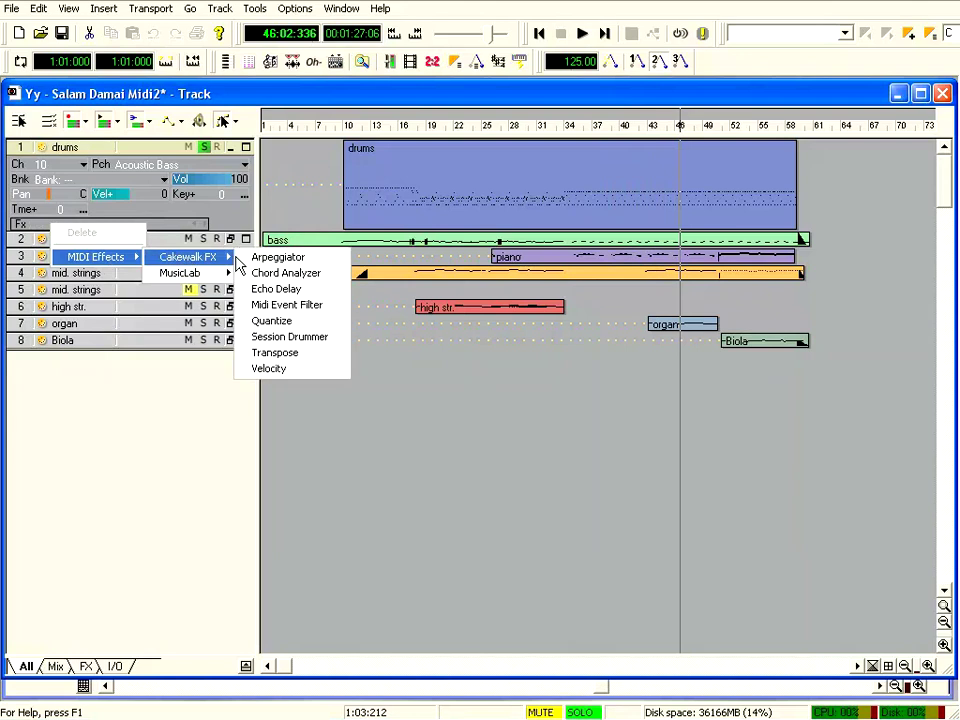
pyautogui.click(312, 322)
pyautogui.moveTo(508, 340); pyautogui.dragTo(591, 349)
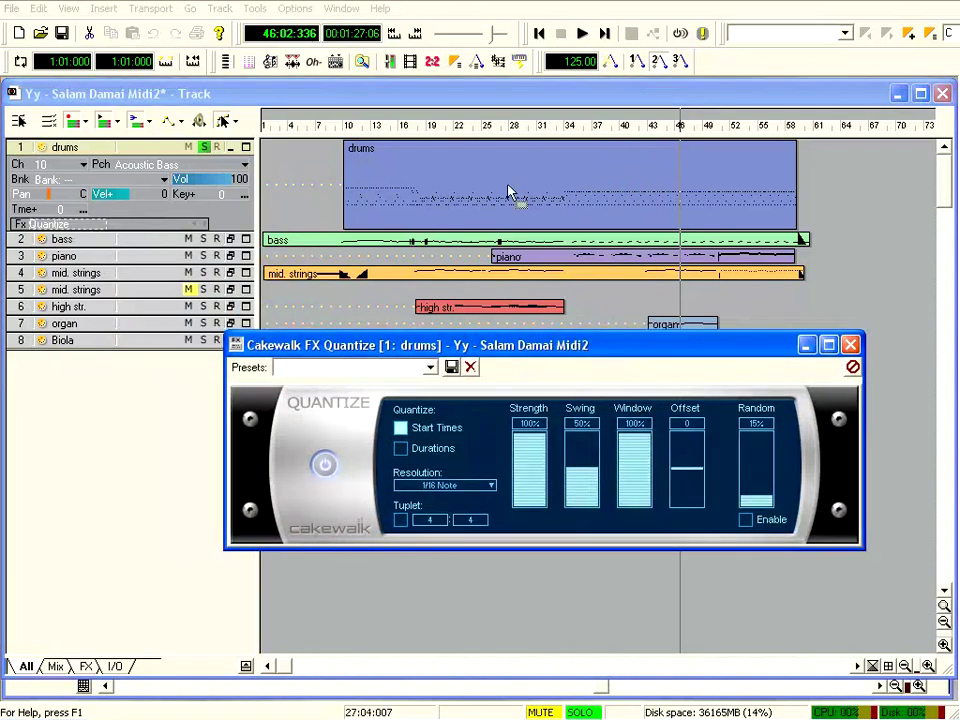
# - Play the soloed drums from about measure 18 with the Quantize effect window moved clear of the tracks
pyautogui.click(428, 128)
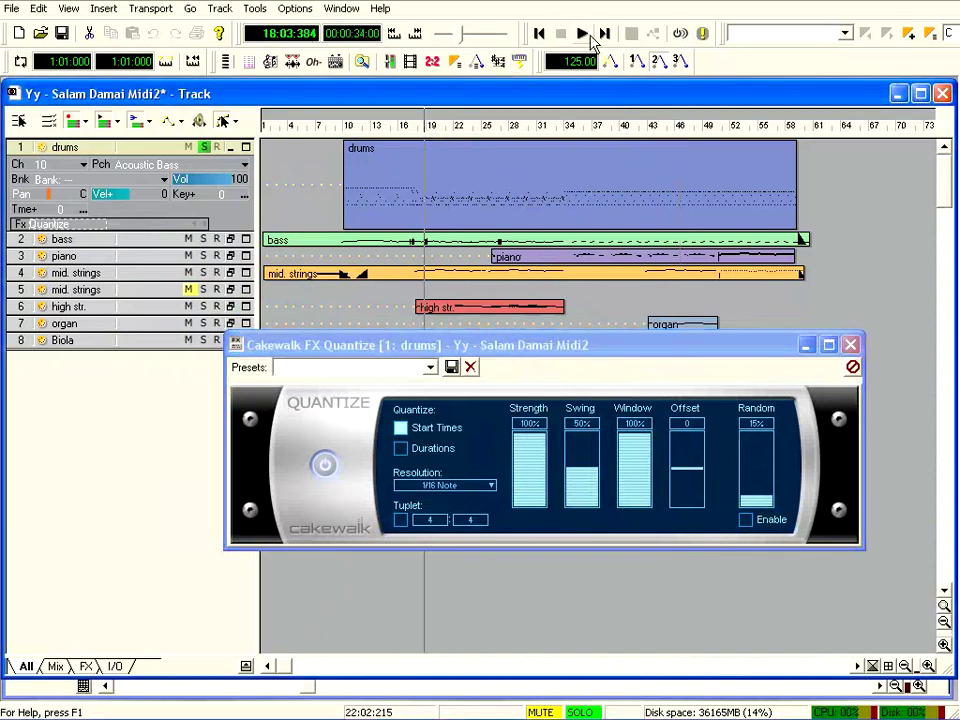
pyautogui.click(584, 34)
pyautogui.click(548, 348)
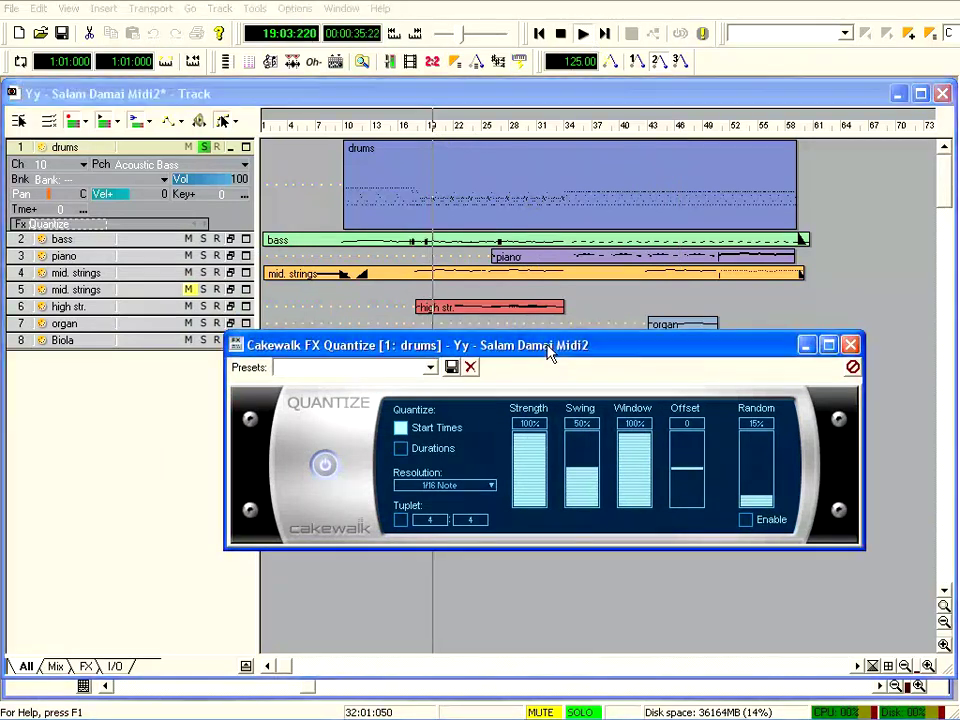
pyautogui.moveTo(548, 352); pyautogui.dragTo(512, 363)
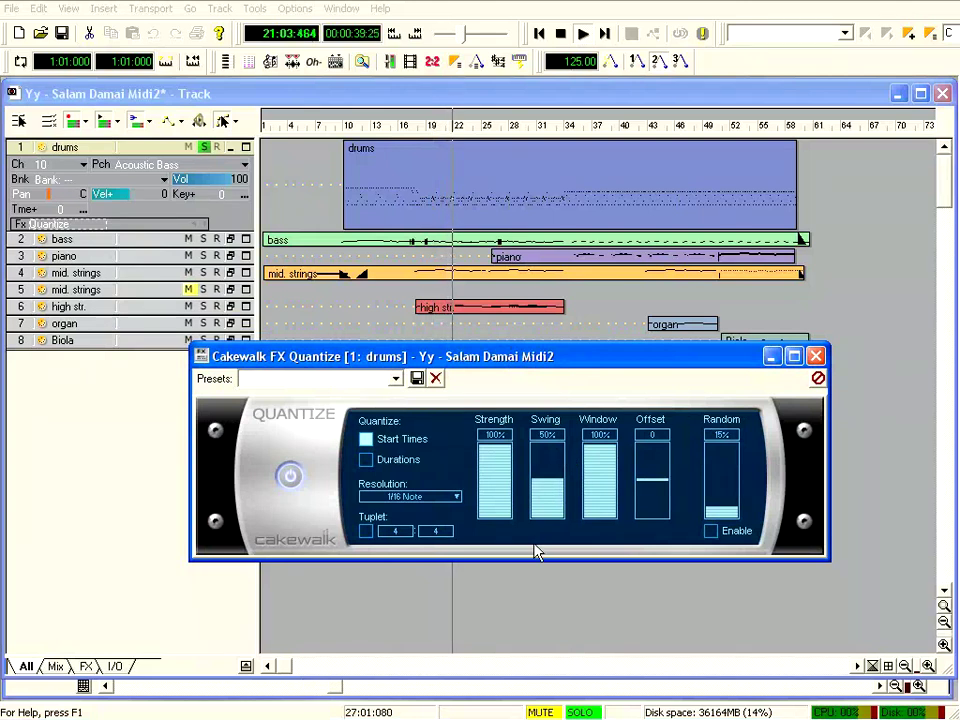
# - In Quantize, enable Random at 100% and set strength to 51%, swing 84%, window 29% and offset 766
pyautogui.click(711, 530)
pyautogui.moveTo(724, 512); pyautogui.dragTo(722, 445)
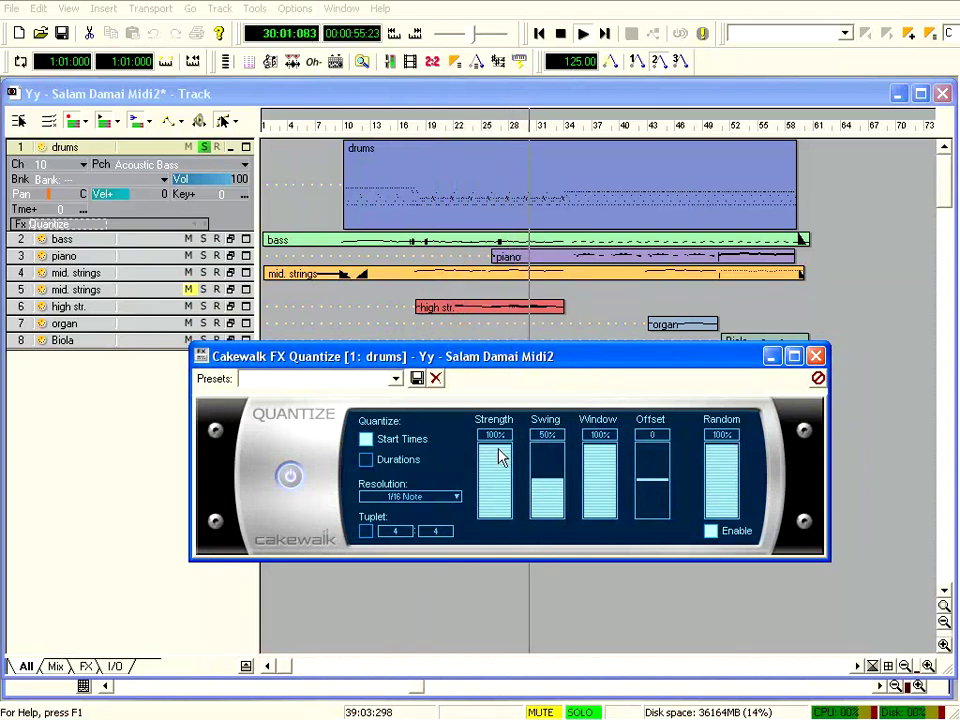
pyautogui.moveTo(500, 456); pyautogui.dragTo(540, 456)
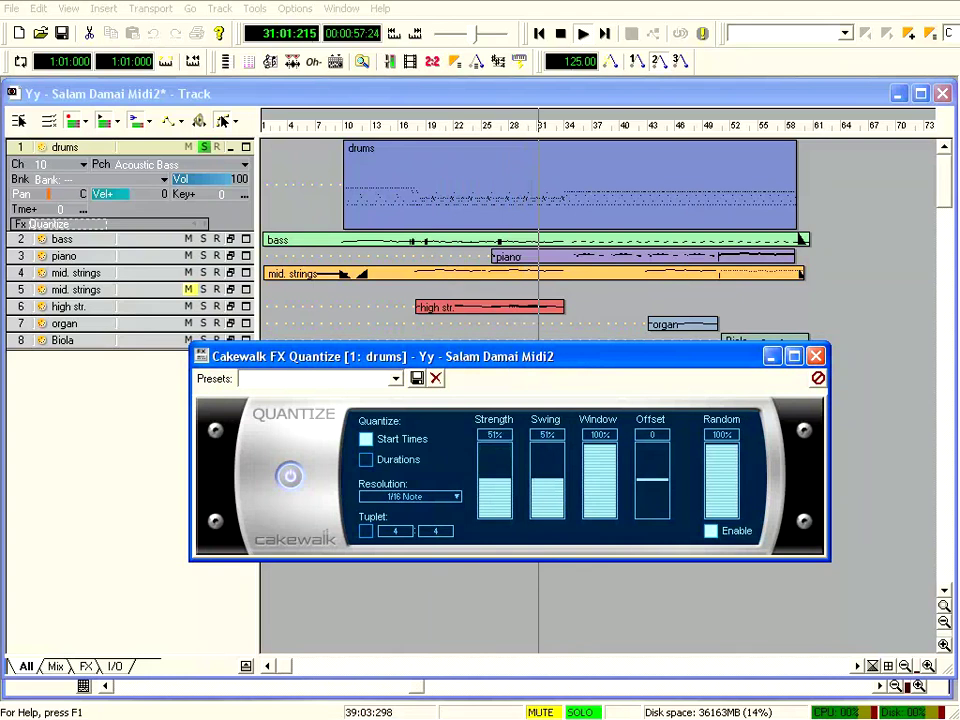
pyautogui.moveTo(613, 452); pyautogui.dragTo(655, 455)
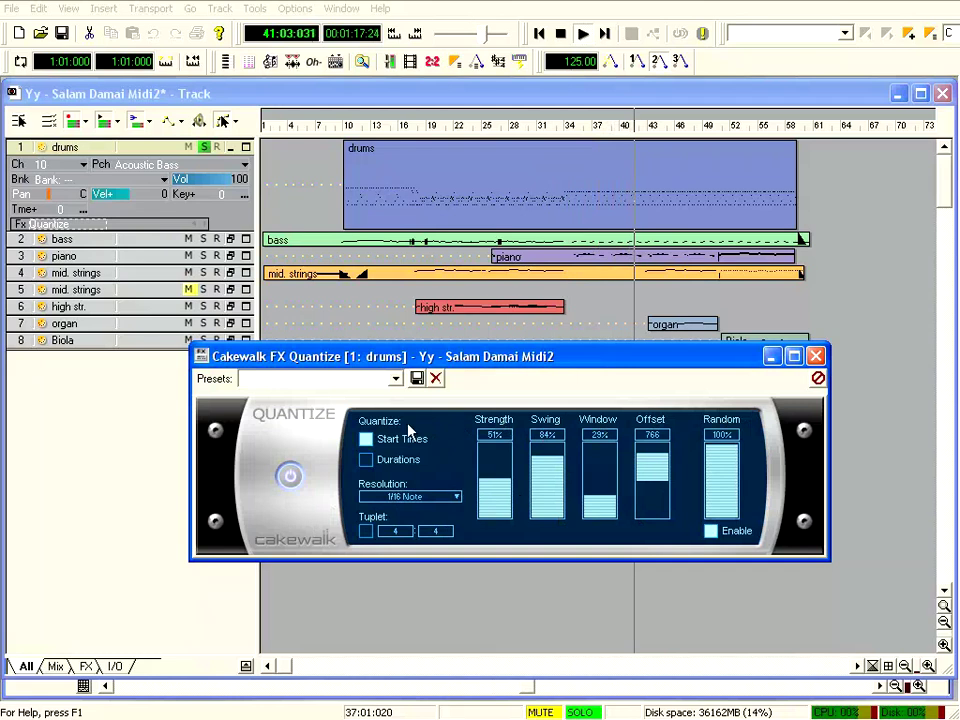
# - Stop playback, then delete the Quantize effect from the drums track and turn off its solo
pyautogui.click(816, 356)
pyautogui.click(560, 33)
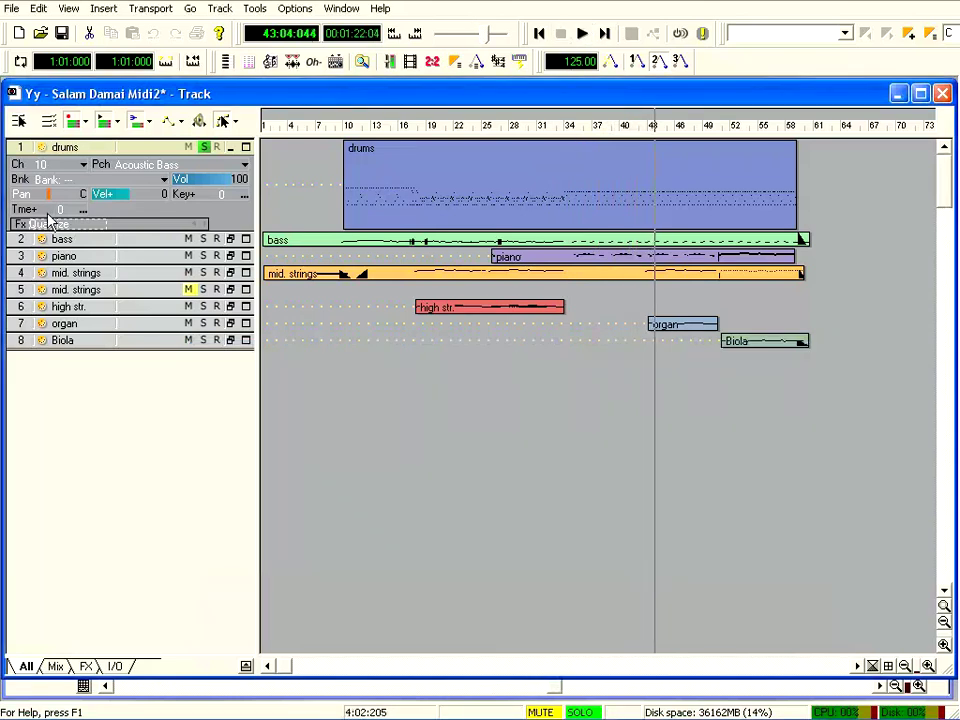
pyautogui.rightClick(57, 230)
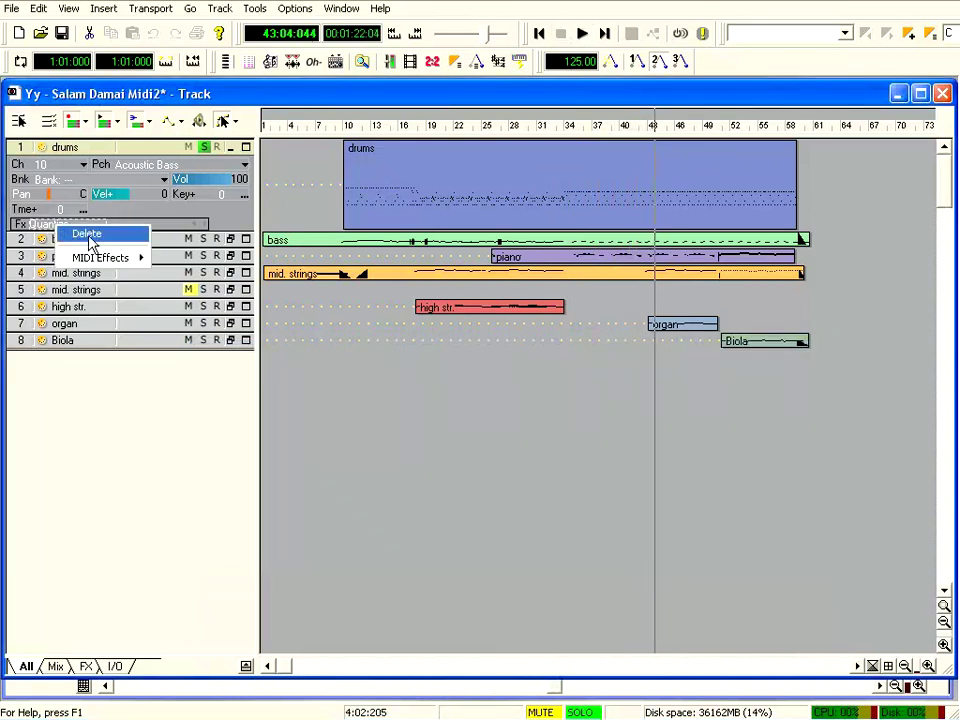
pyautogui.click(90, 238)
pyautogui.click(205, 147)
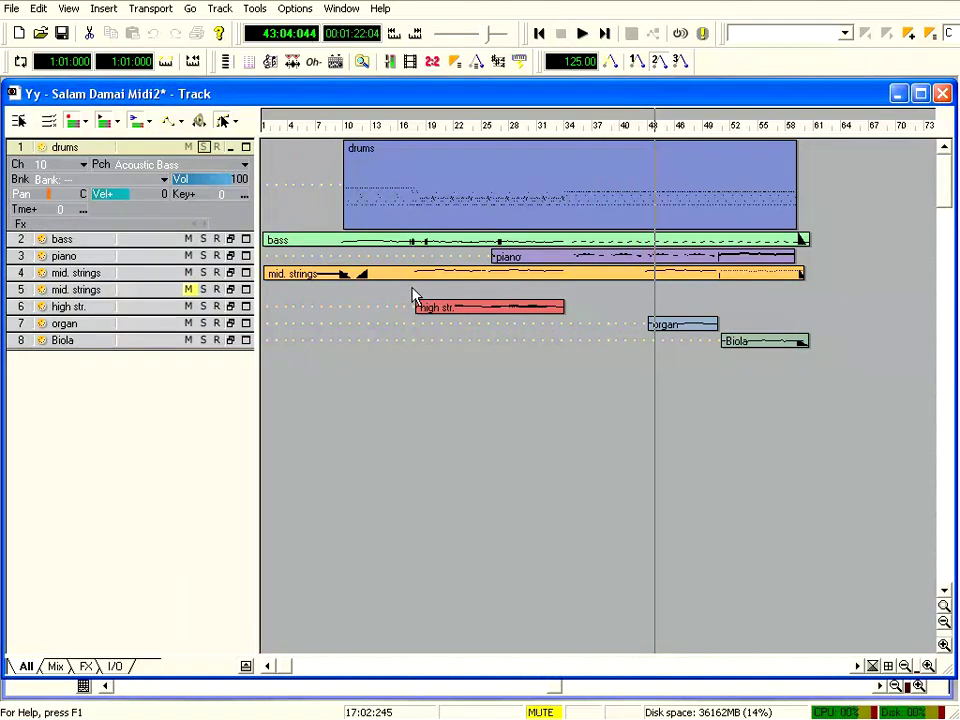
# - Expand the first mid. strings track and the organ track to show their controls
pyautogui.moveTo(130, 285); pyautogui.dragTo(131, 378)
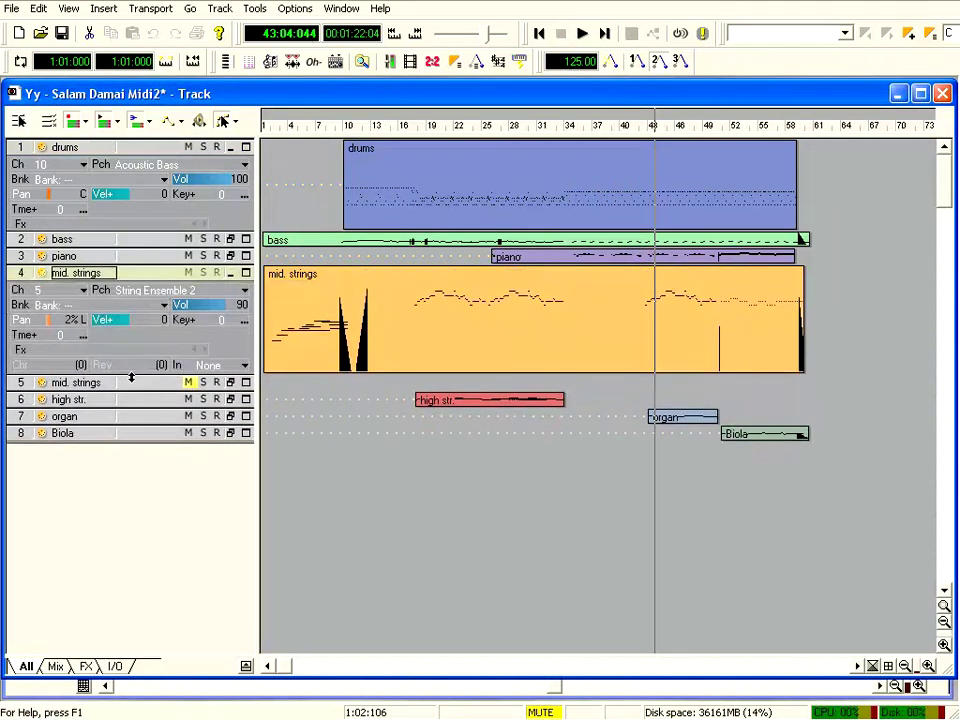
pyautogui.click(62, 416)
pyautogui.moveTo(144, 428); pyautogui.dragTo(150, 506)
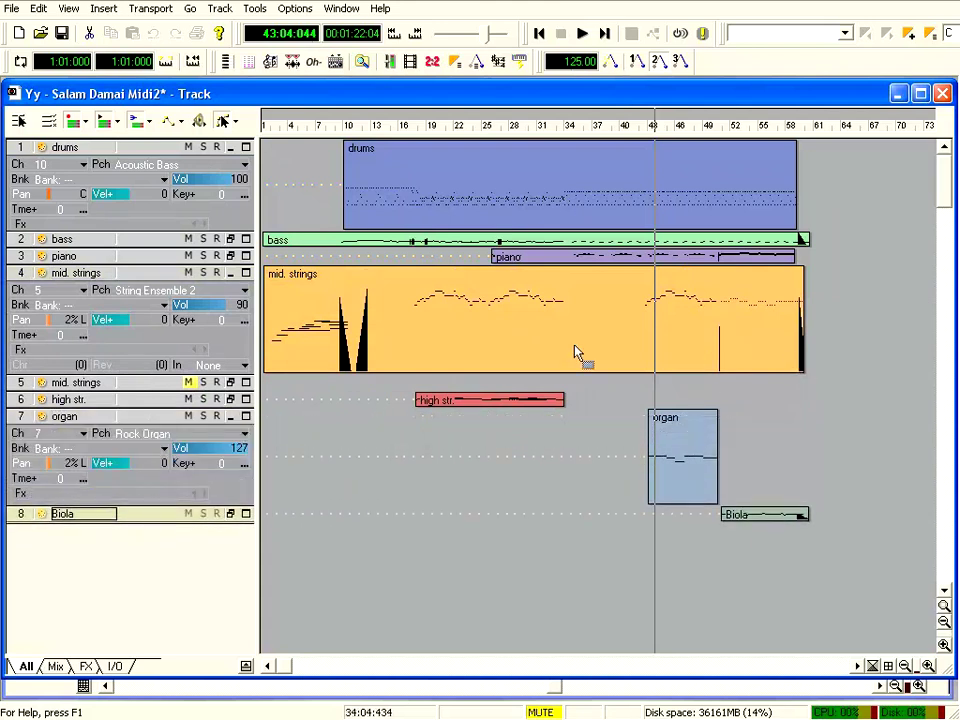
# - Solo the organ track and add the Cakewalk FX Arpeggiator MIDI effect to it
pyautogui.click(203, 416)
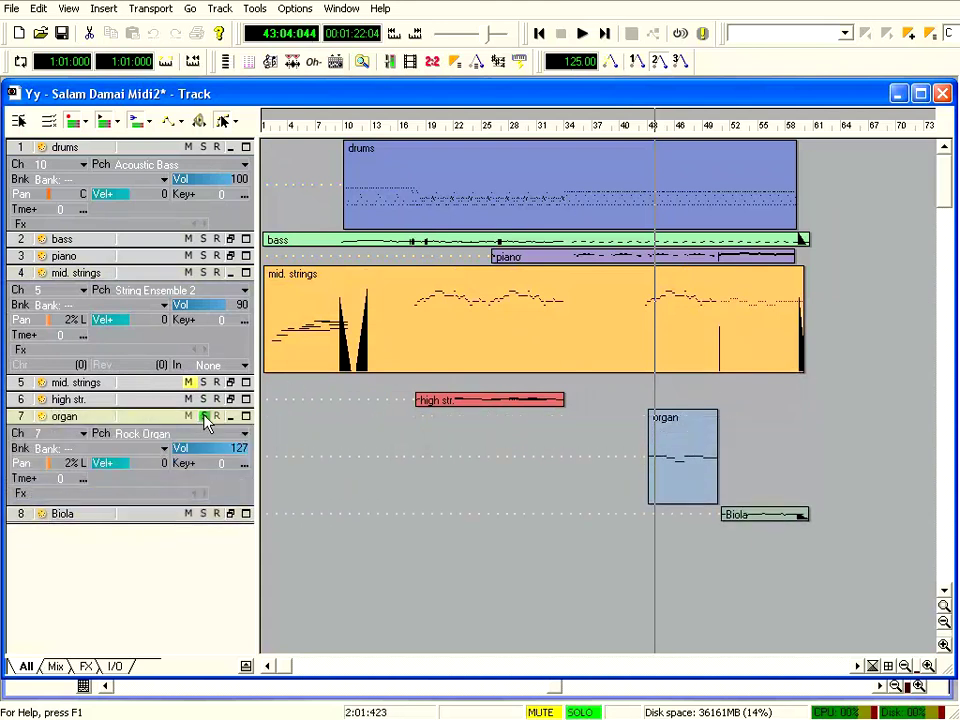
pyautogui.rightClick(55, 494)
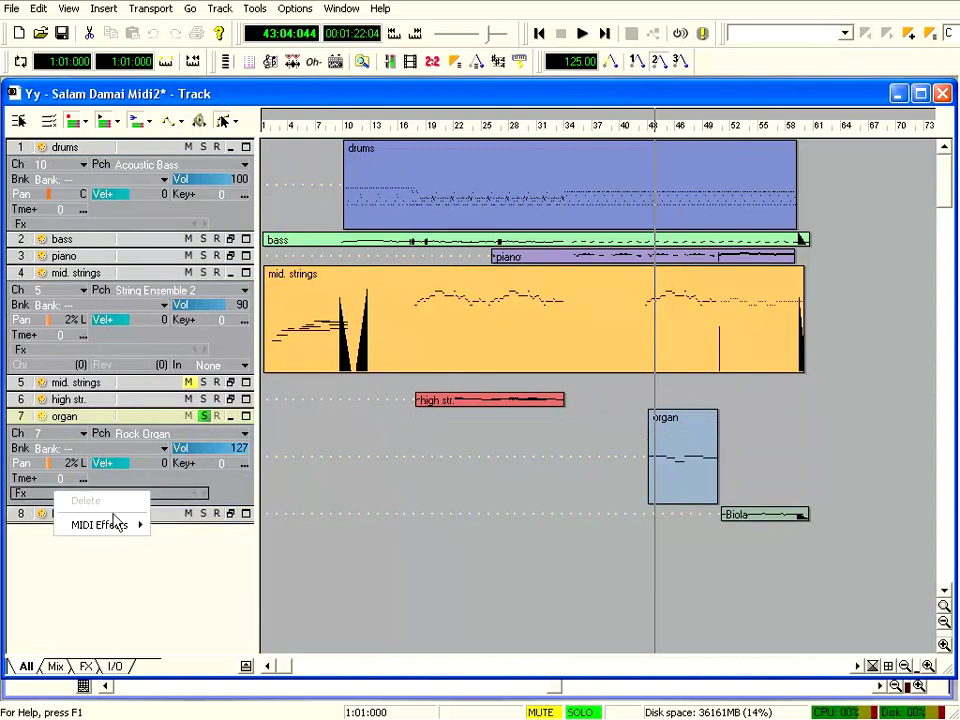
pyautogui.moveTo(124, 528)
pyautogui.moveTo(222, 526)
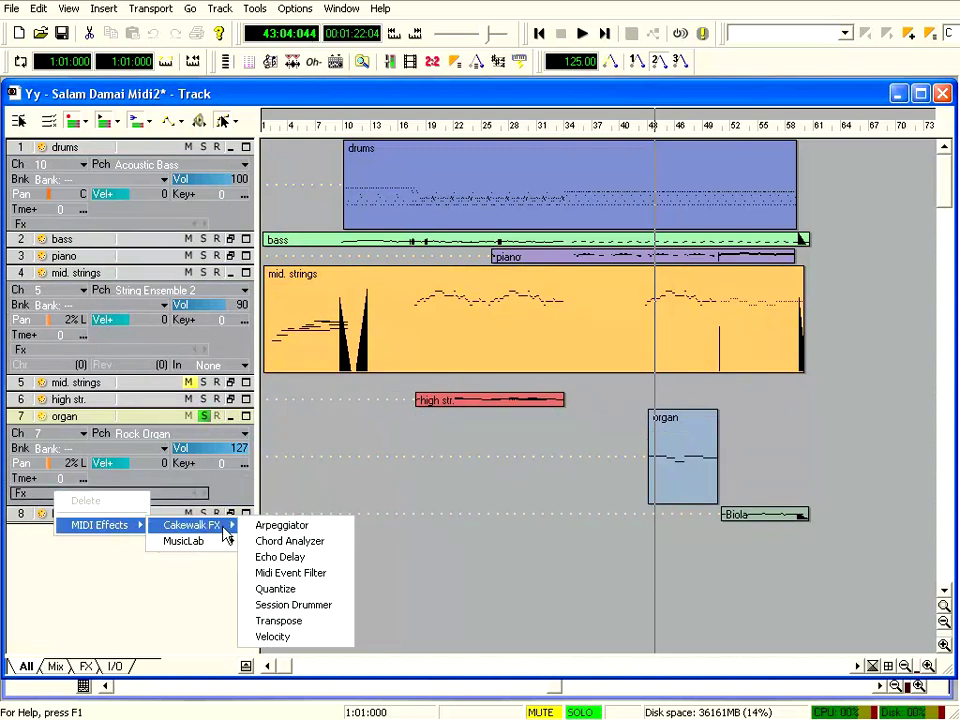
pyautogui.click(313, 528)
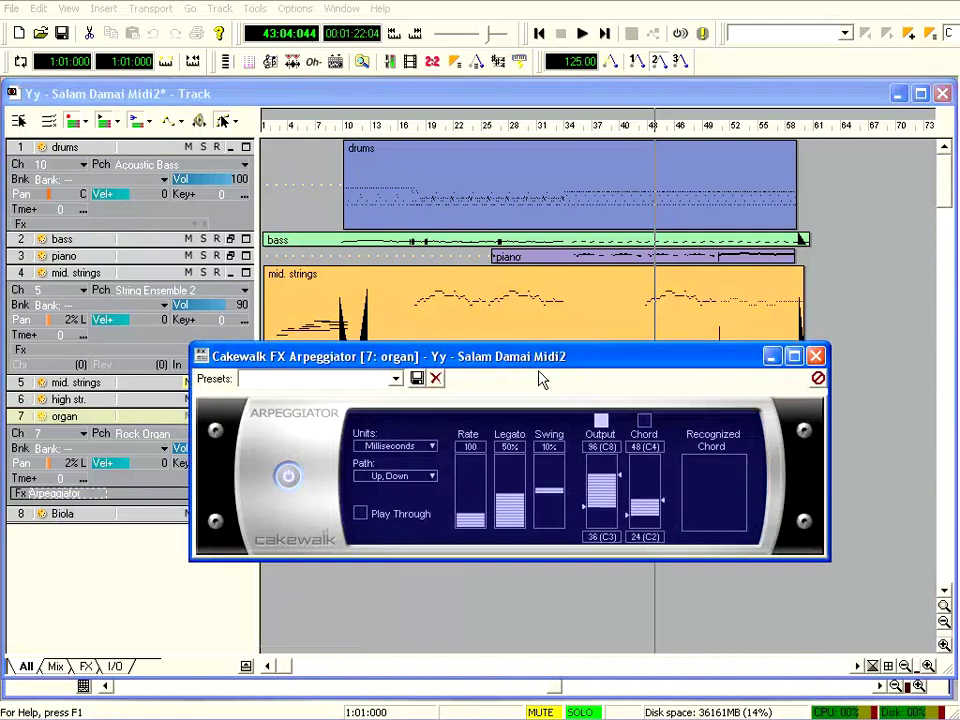
# - Move the Arpeggiator window clear of the organ track's solo control and play the soloed organ from about bar 43
pyautogui.moveTo(538, 366); pyautogui.dragTo(478, 418)
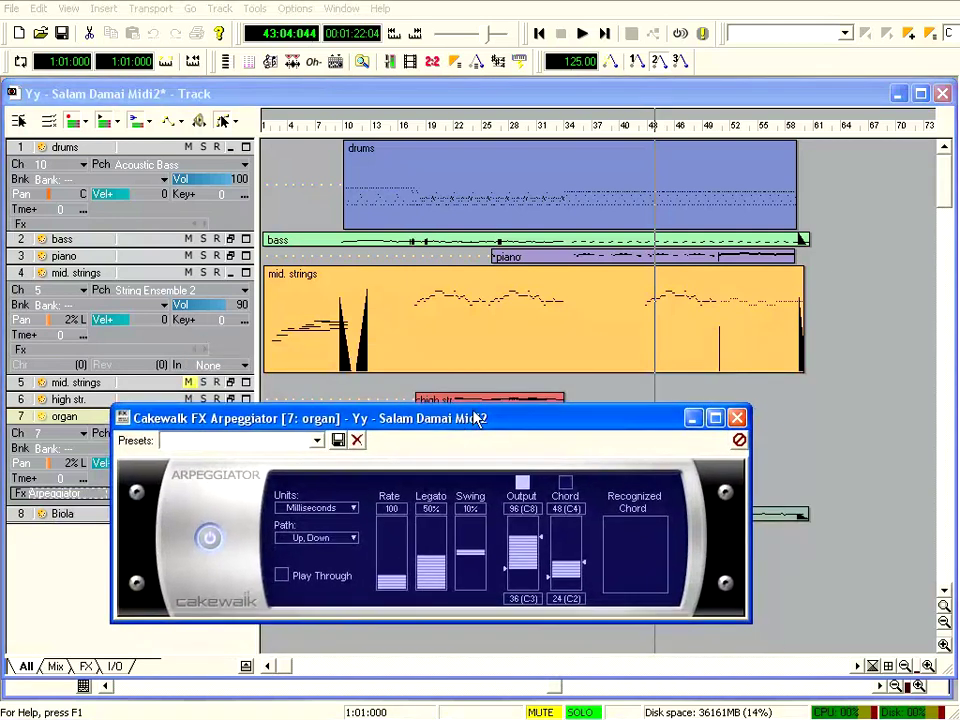
pyautogui.click(653, 128)
pyautogui.click(585, 35)
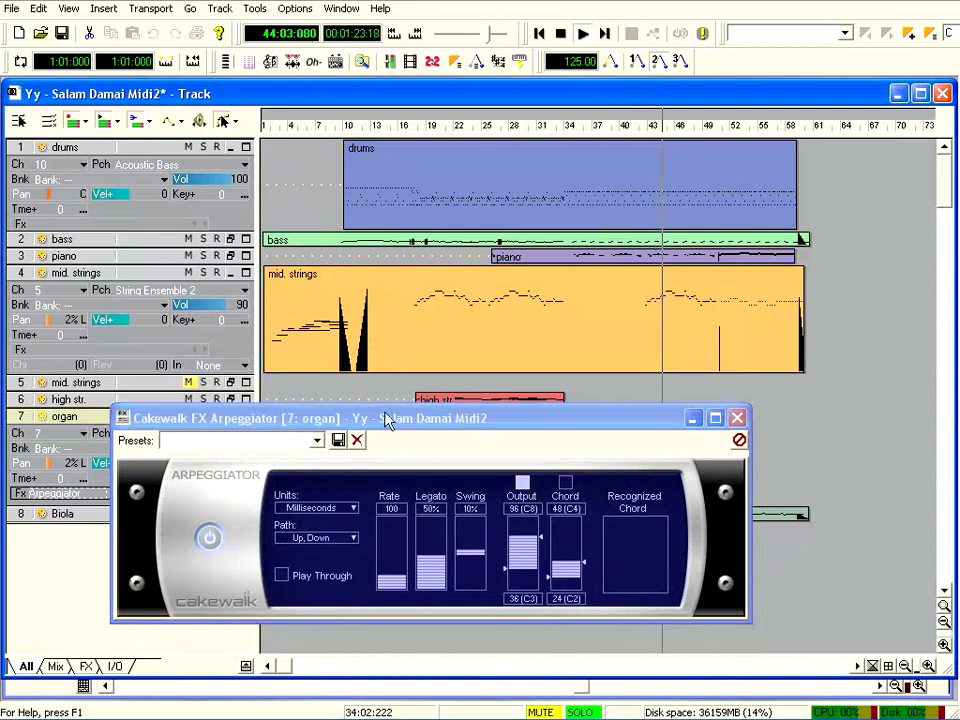
pyautogui.moveTo(389, 427); pyautogui.dragTo(500, 437)
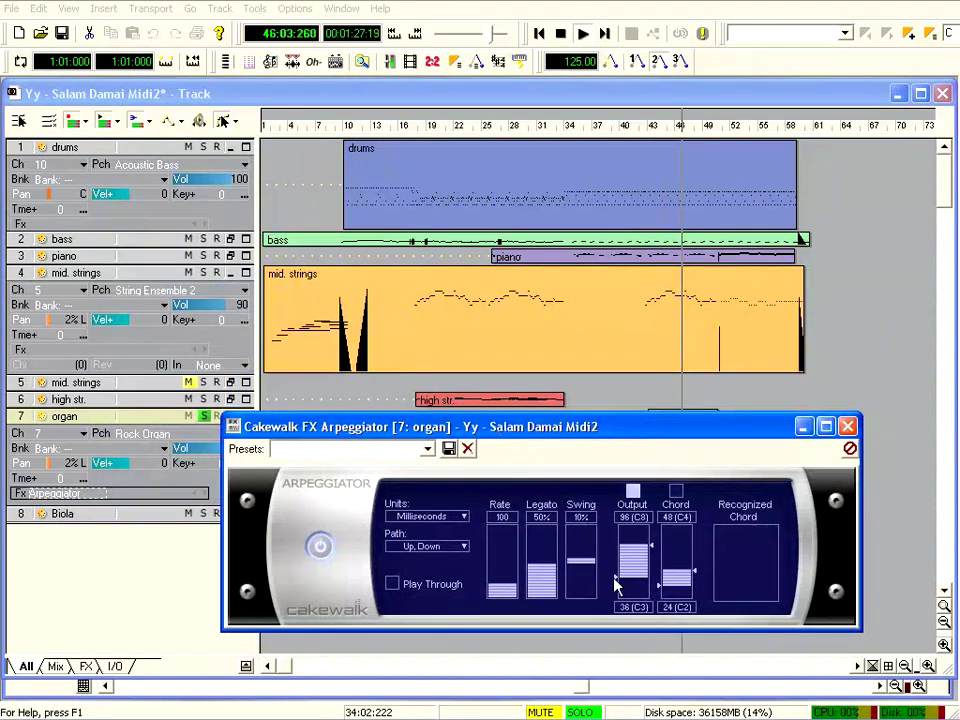
# - Try Arpeggiator rates of 342 and 22 milliseconds while the organ plays, leaving the units at Milliseconds
pyautogui.moveTo(506, 591); pyautogui.dragTo(504, 548)
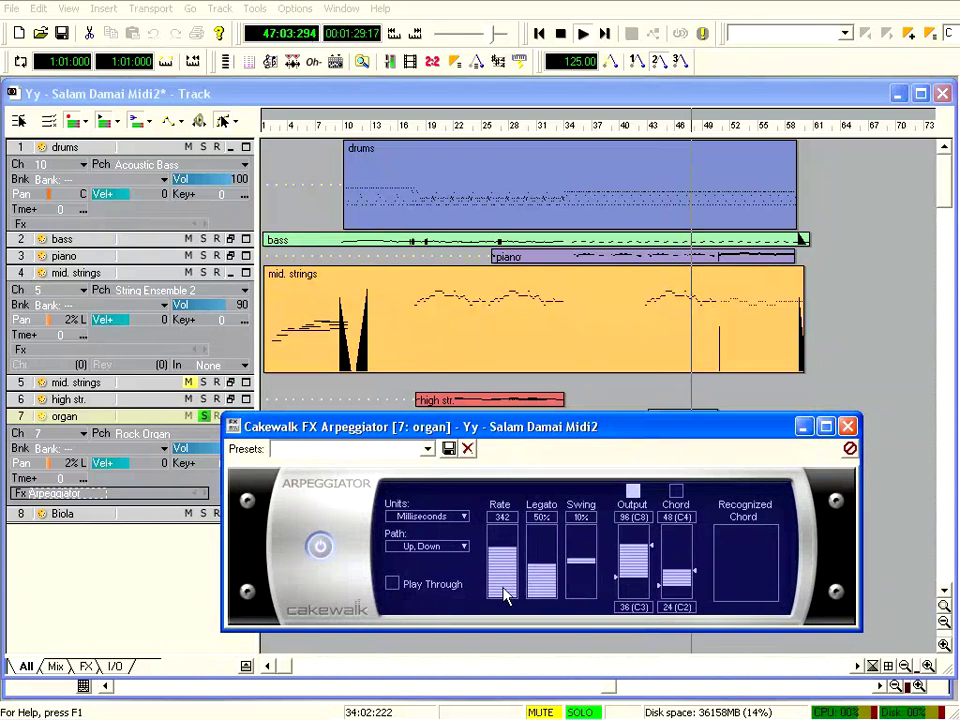
pyautogui.click(462, 516)
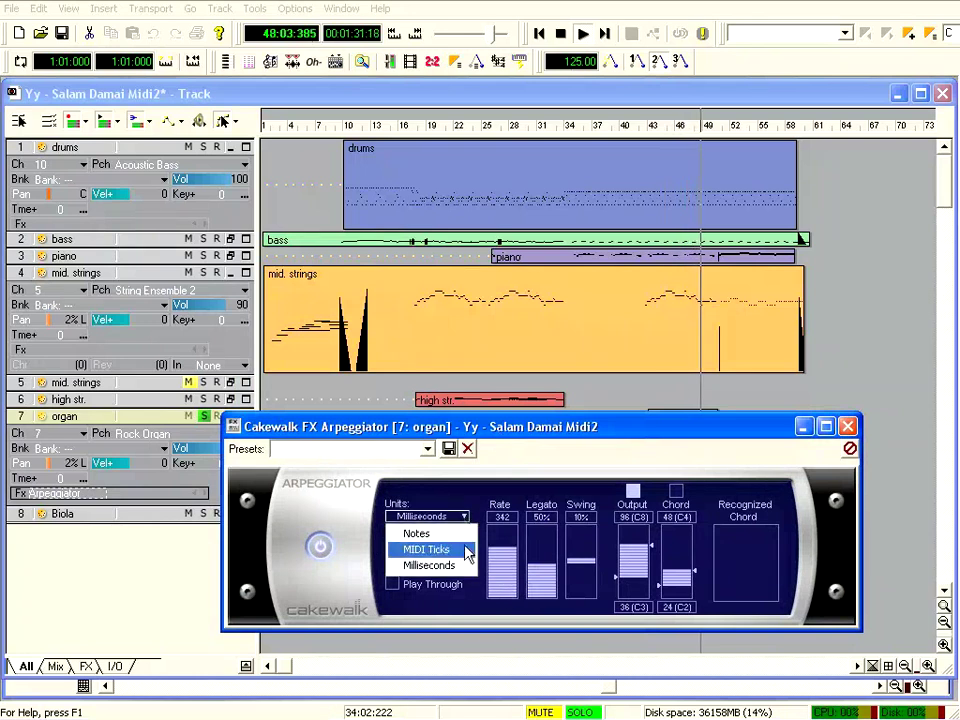
pyautogui.click(518, 423)
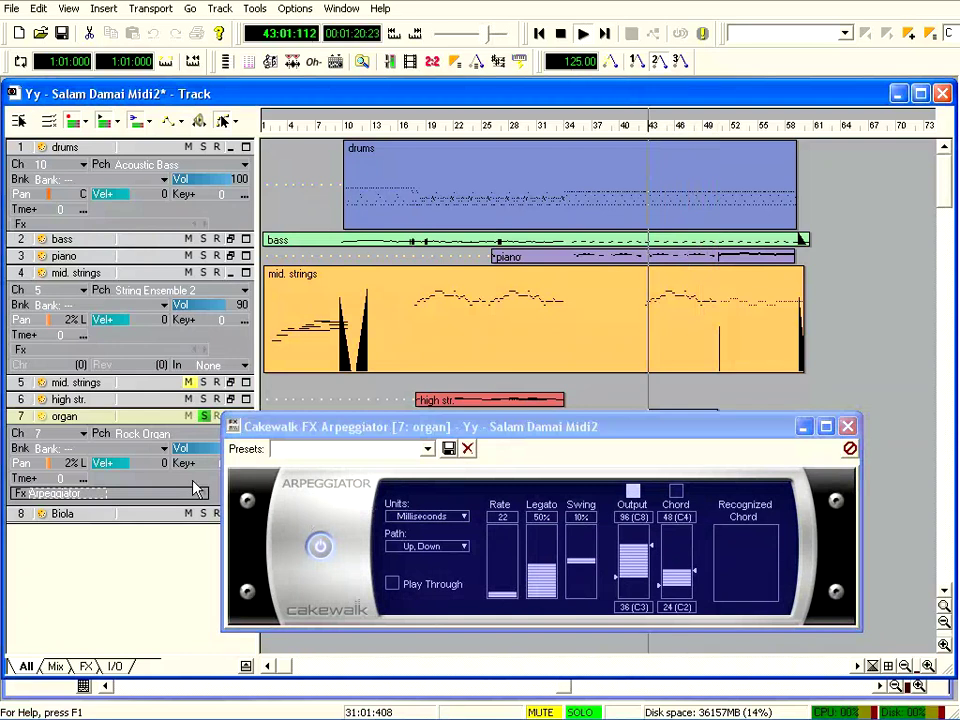
# - Set the Arpeggiator rate to 73 ms, audition the organ unsoloed and soloed from about bar 43, and close the effect window
pyautogui.click(203, 417)
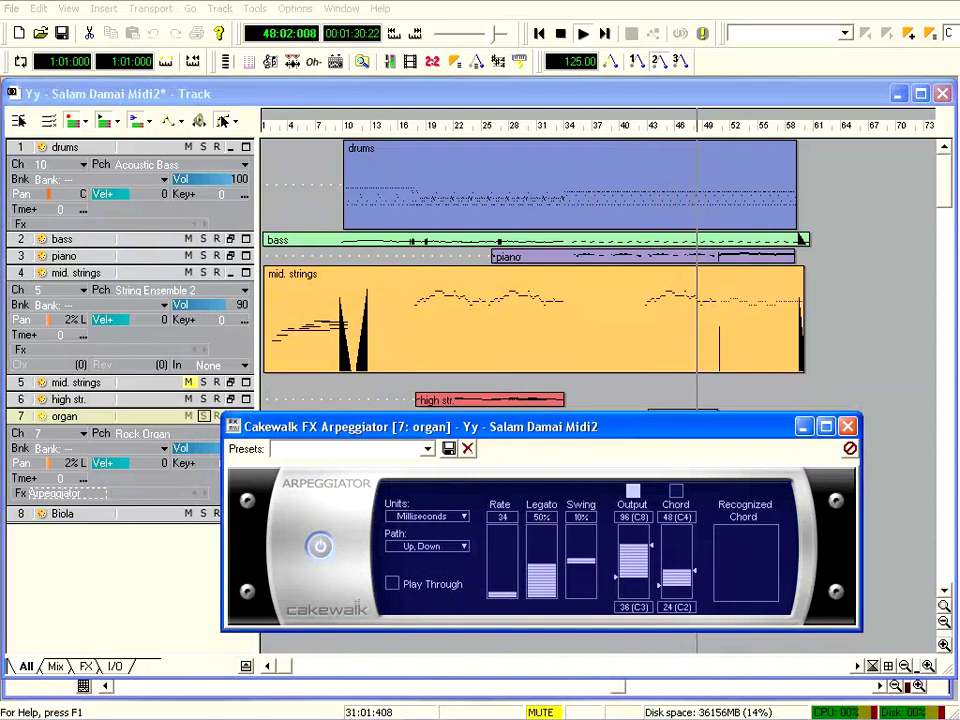
pyautogui.moveTo(510, 603); pyautogui.dragTo(510, 600)
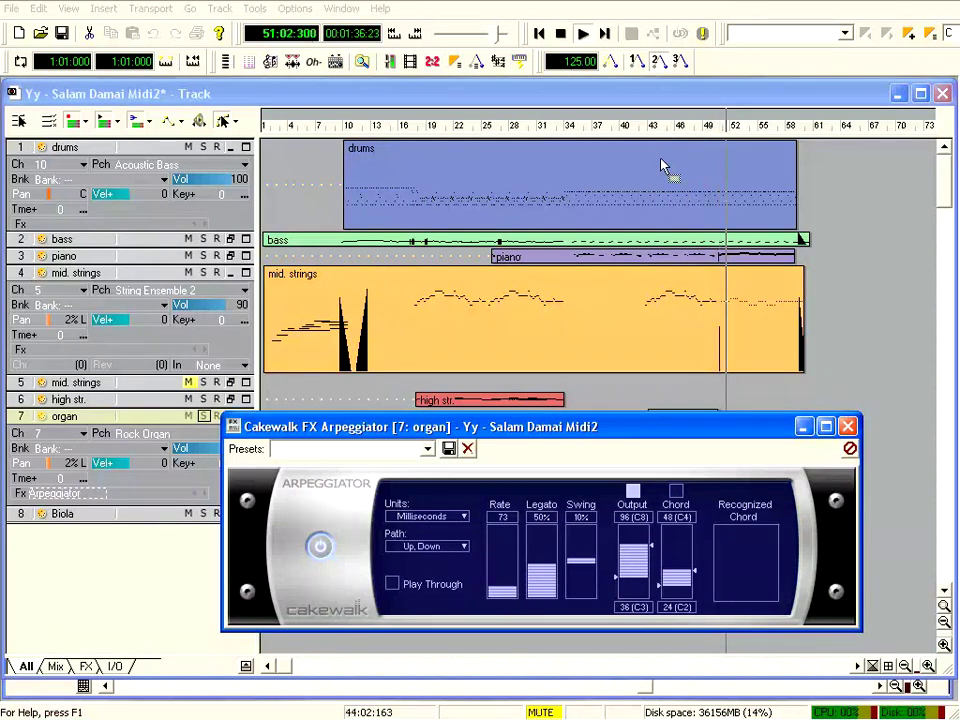
pyautogui.click(654, 126)
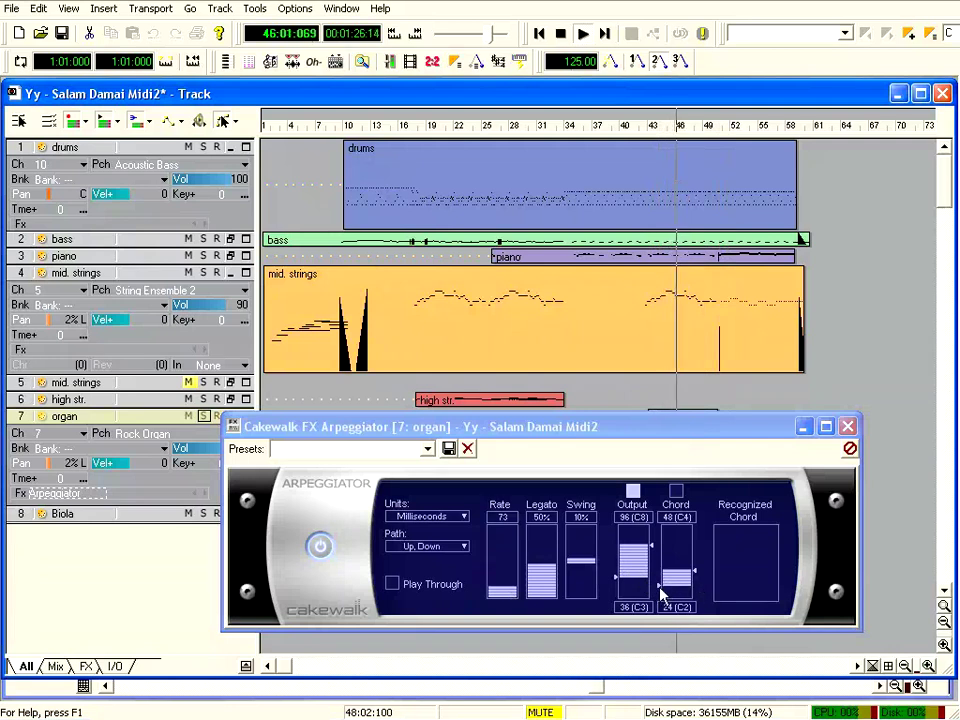
pyautogui.click(204, 415)
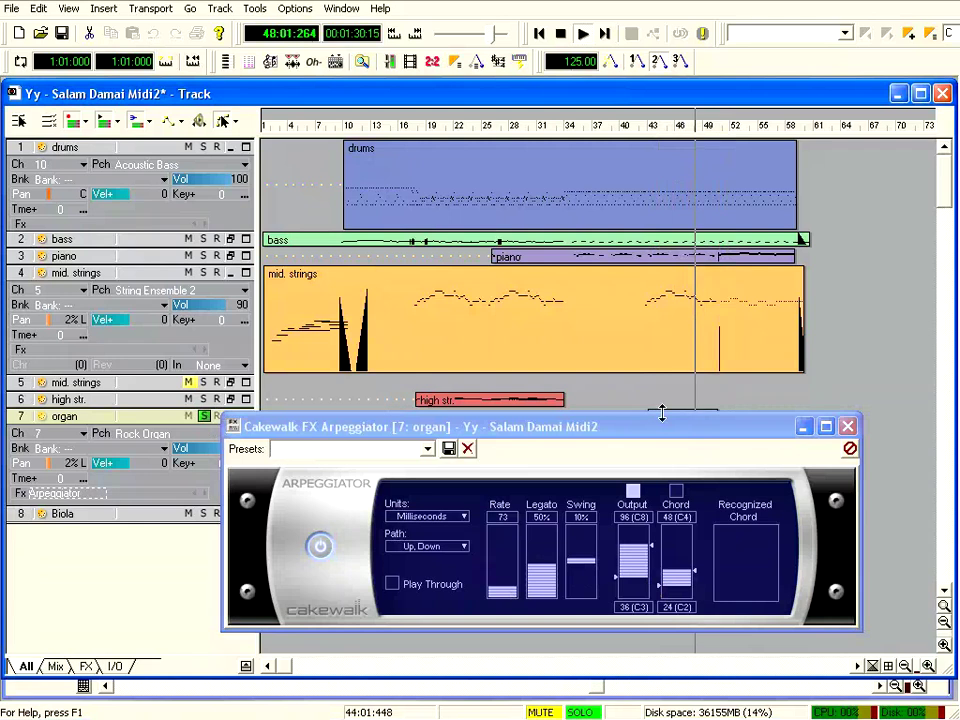
pyautogui.moveTo(670, 435); pyautogui.dragTo(563, 204)
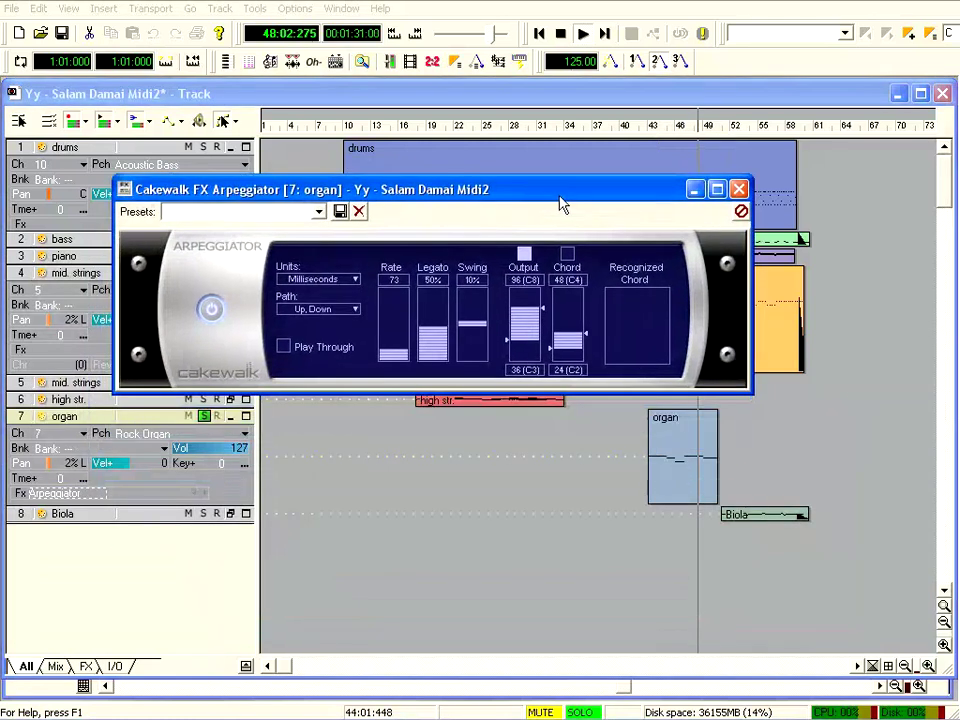
pyautogui.click(739, 190)
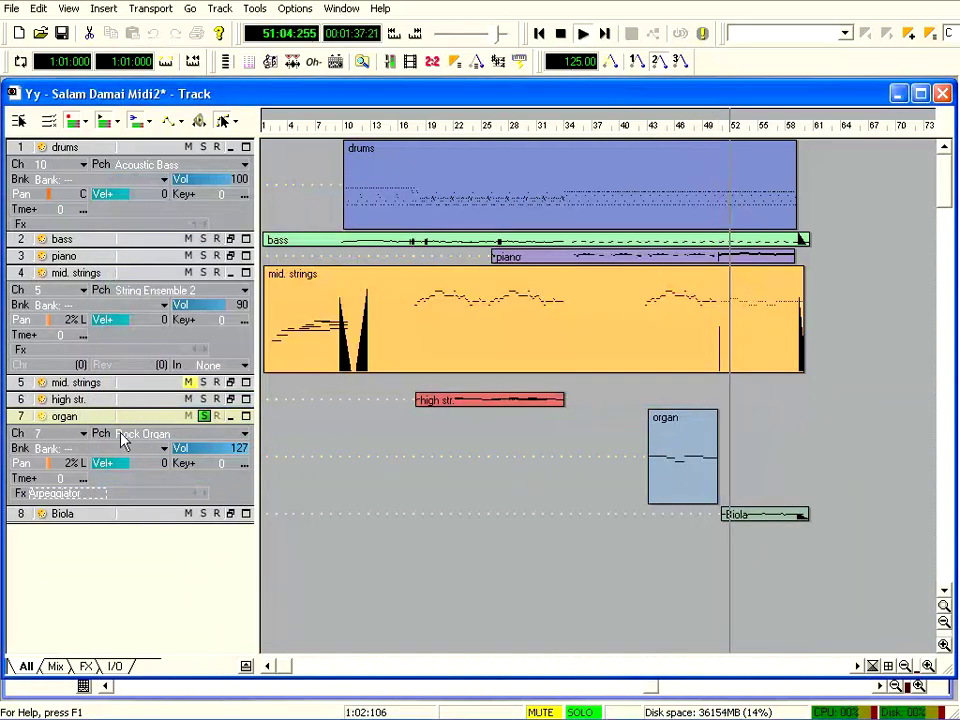
# - Open the organ clip in the Piano Roll, deselect its notes and briefly play the passage around bar 49
pyautogui.doubleClick(671, 456)
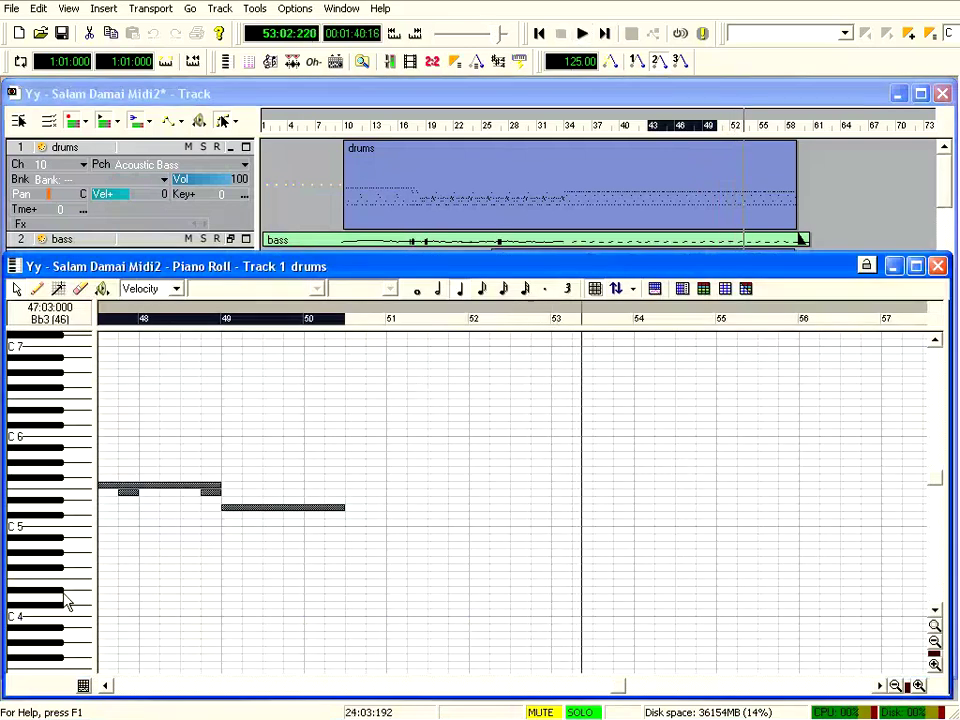
pyautogui.click(75, 419)
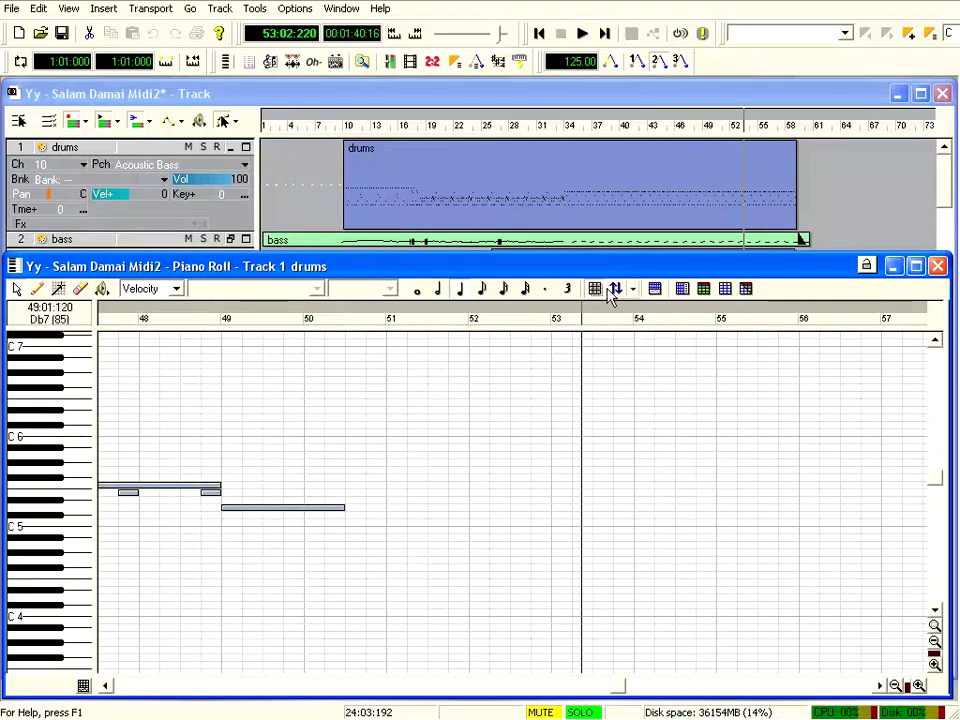
pyautogui.click(584, 34)
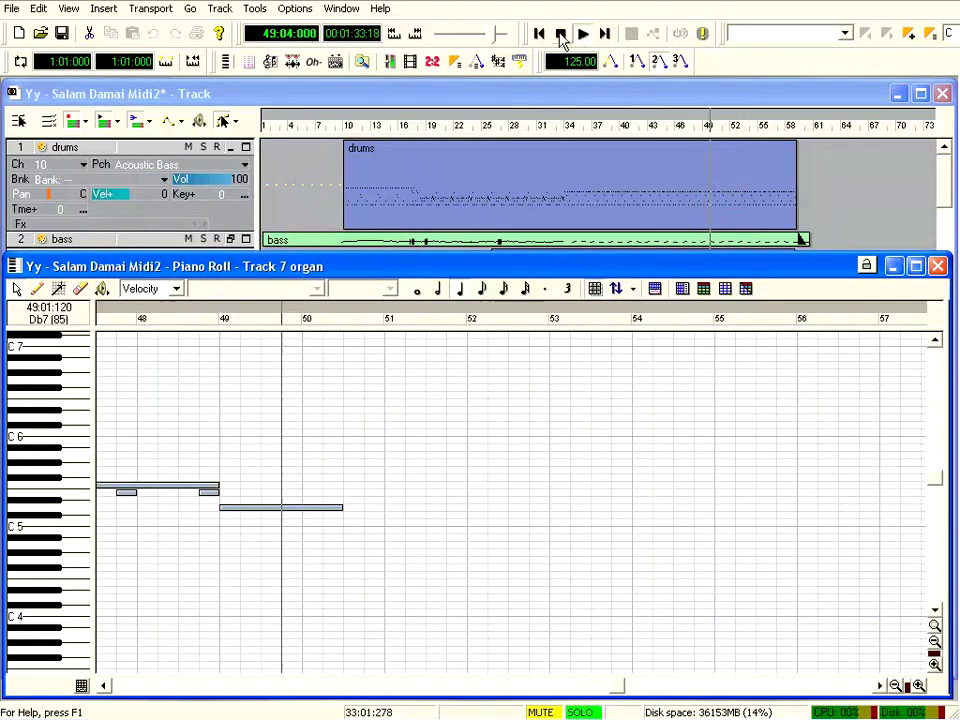
pyautogui.click(561, 34)
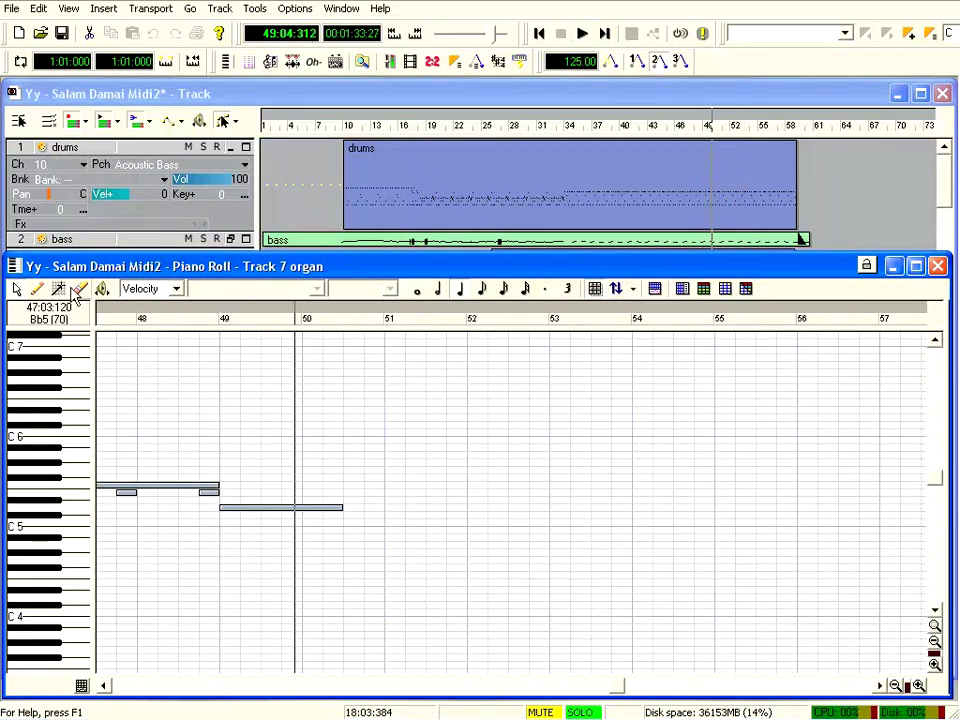
# - Draw a B5 note from bar 51 to bar 55 on the organ track and audition it from bar 51
pyautogui.click(42, 290)
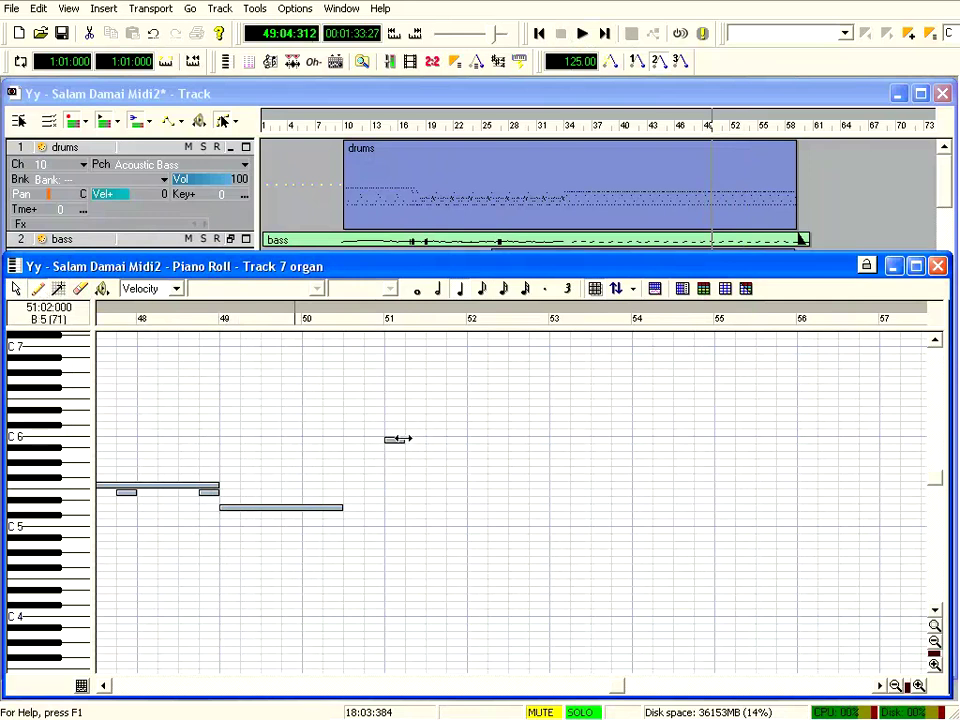
pyautogui.moveTo(402, 439); pyautogui.dragTo(731, 454)
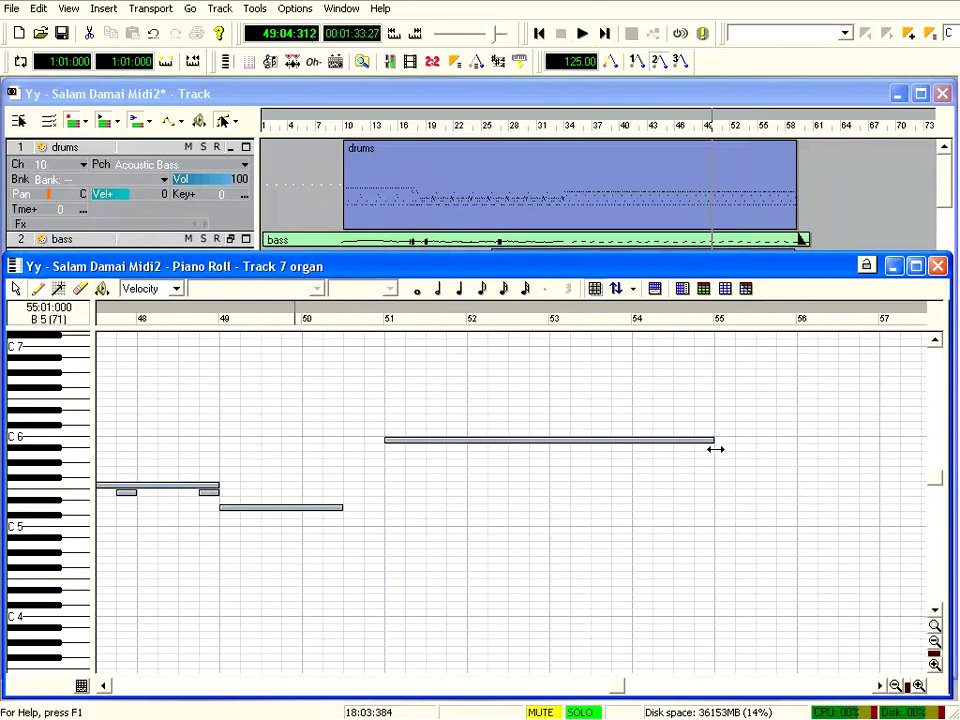
pyautogui.click(387, 319)
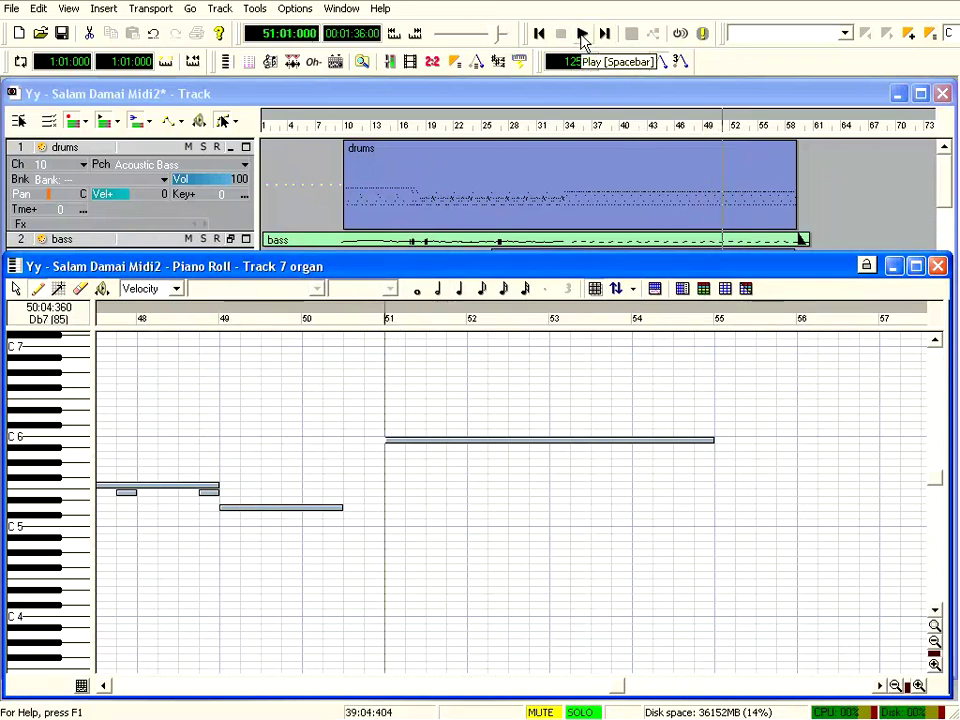
pyautogui.click(584, 35)
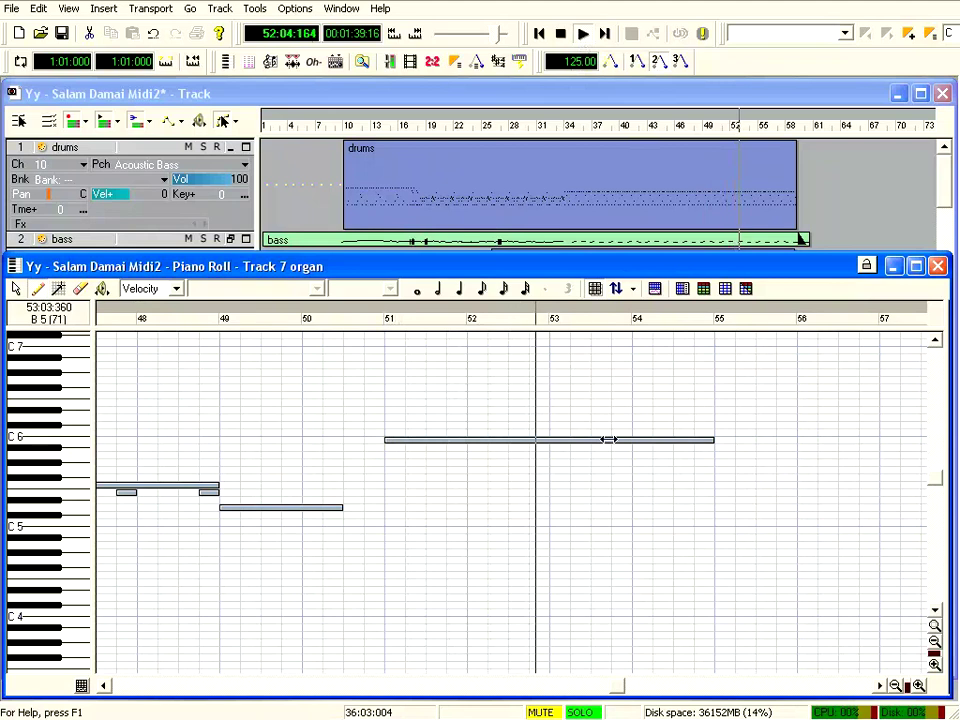
pyautogui.click(561, 34)
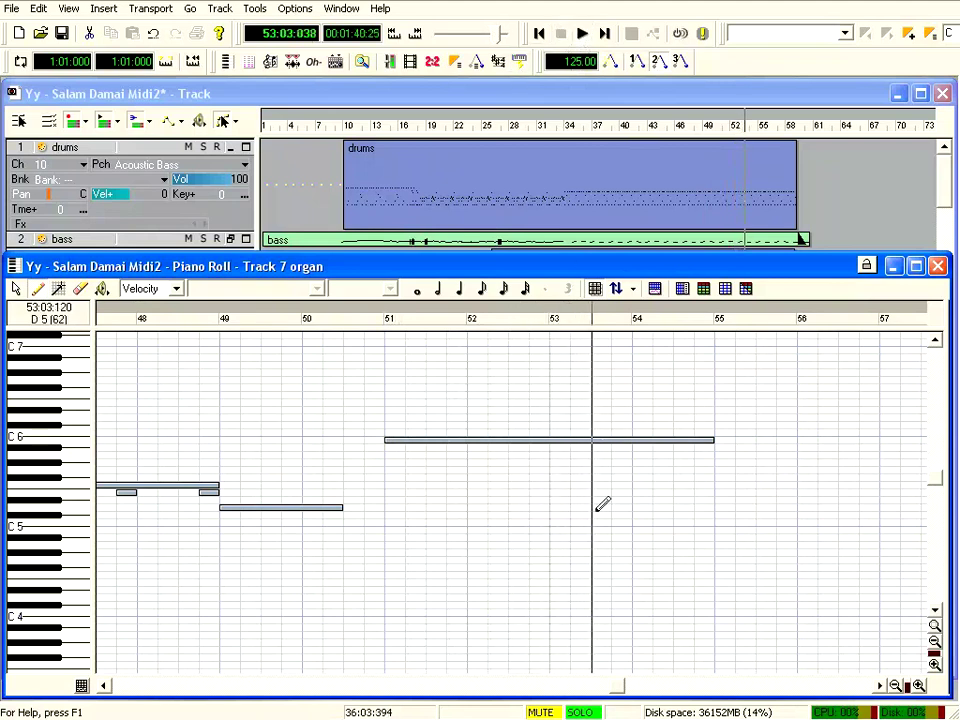
# - Delete the long B5 note, close the Piano Roll and turn off the organ track's solo
pyautogui.click(440, 442)
pyautogui.click(938, 266)
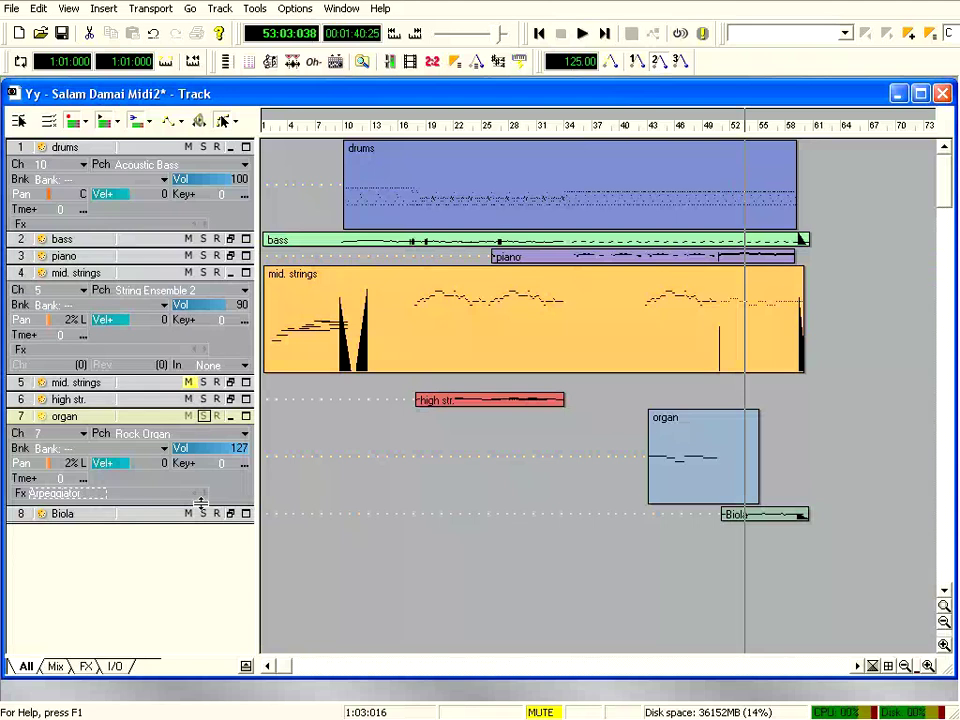
# - Delete the Arpeggiator effect from the organ track and look through the available Cakewalk FX MIDI effects without adding one
pyautogui.rightClick(65, 503)
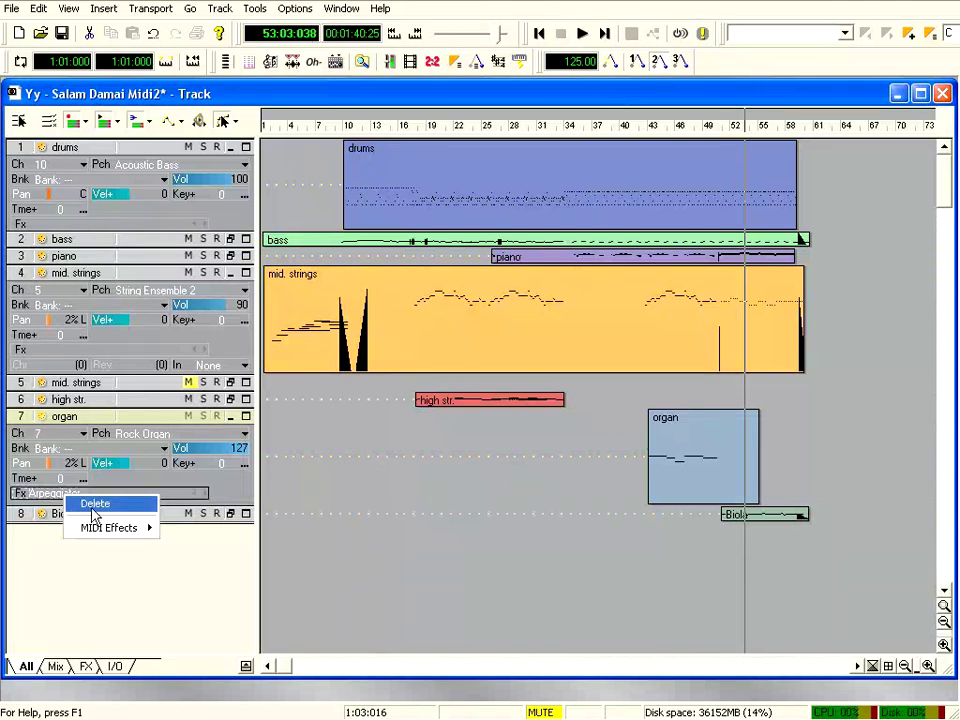
pyautogui.click(92, 506)
pyautogui.rightClick(127, 497)
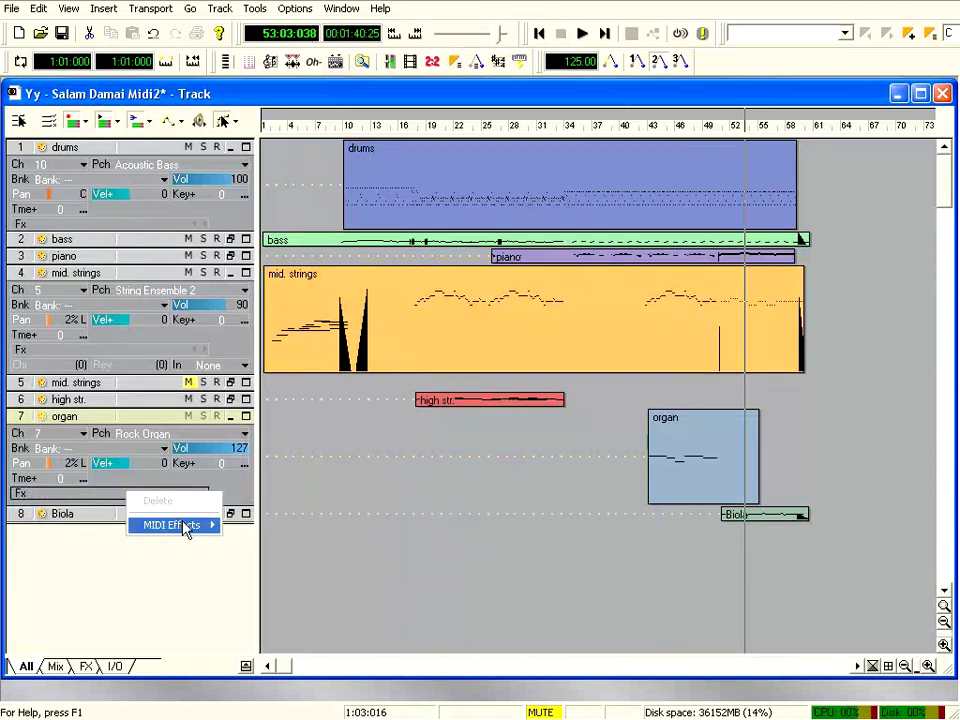
pyautogui.moveTo(185, 525)
pyautogui.moveTo(280, 527)
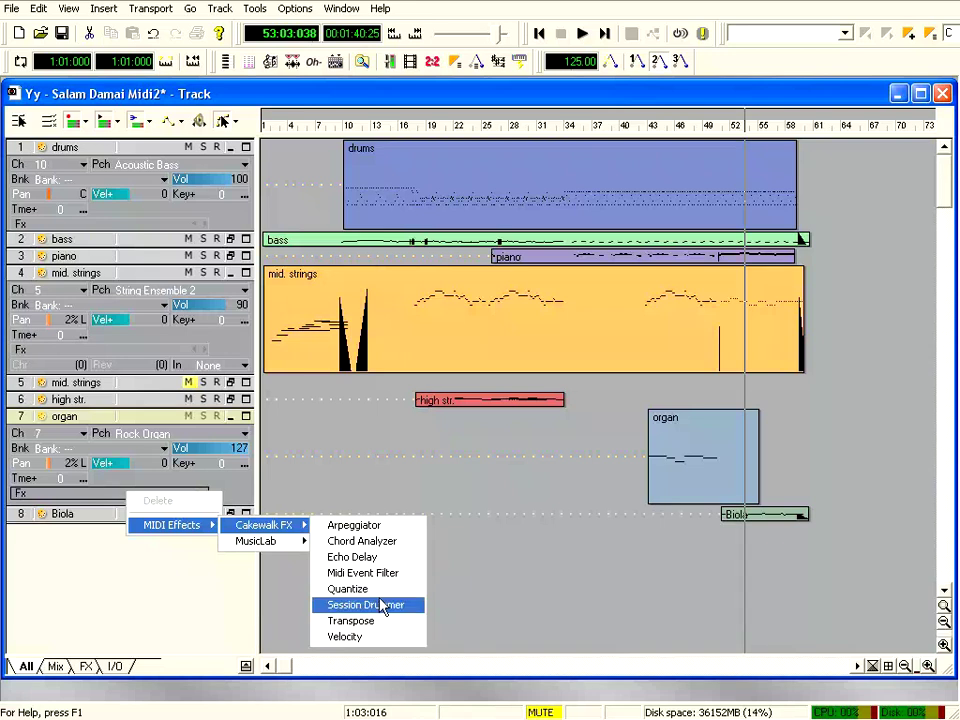
pyautogui.click(653, 463)
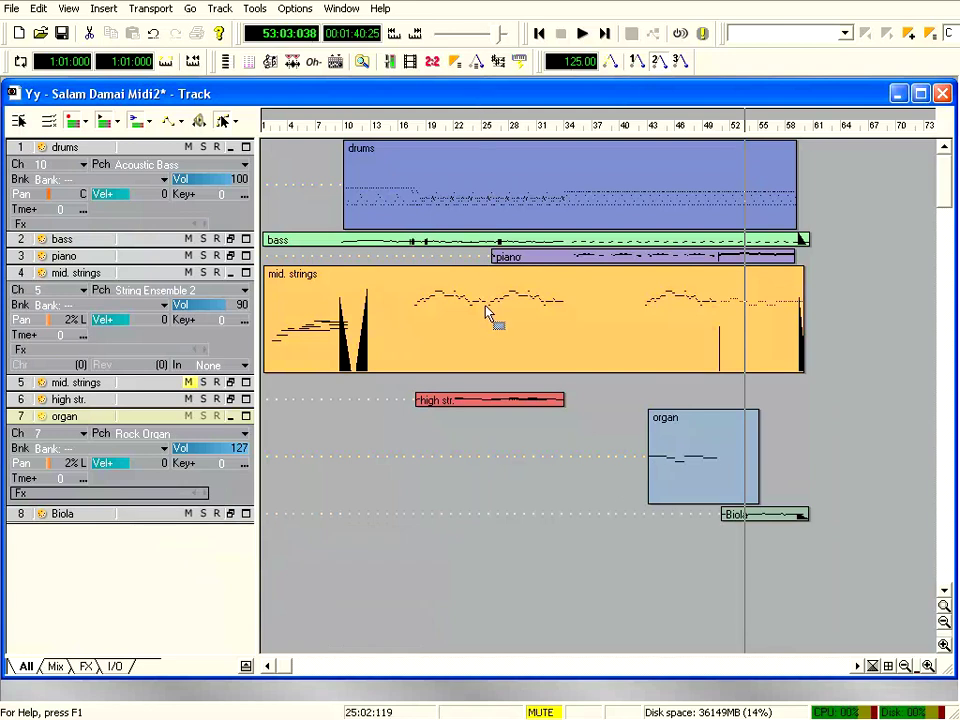